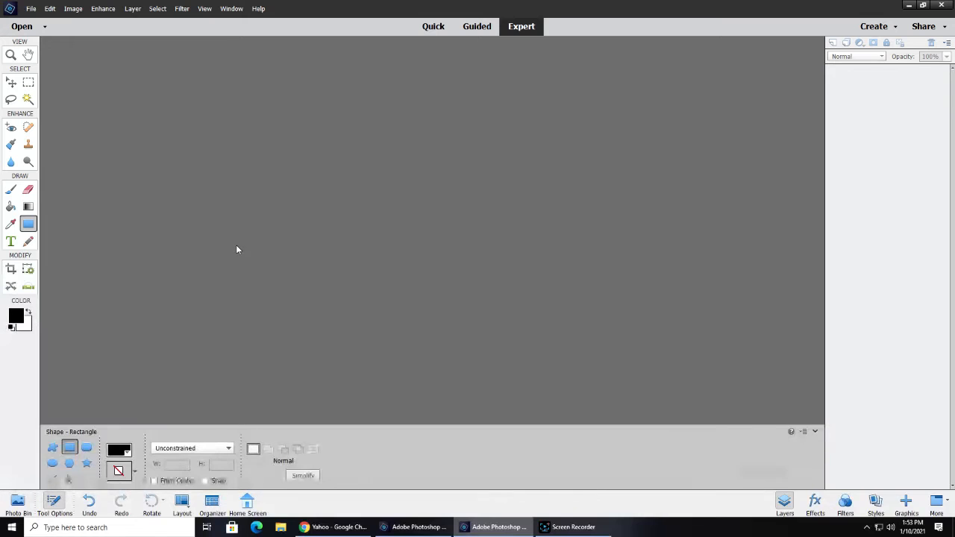
# Import a black and white scan of the part through WIA Support from the CanoScan 9000F Mark II
pyautogui.click(30, 8)
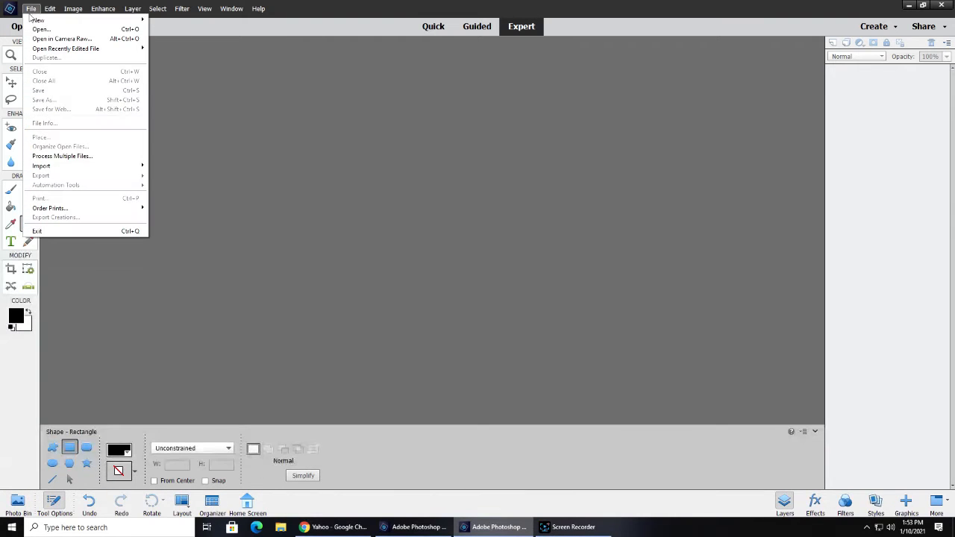
pyautogui.moveTo(78, 169)
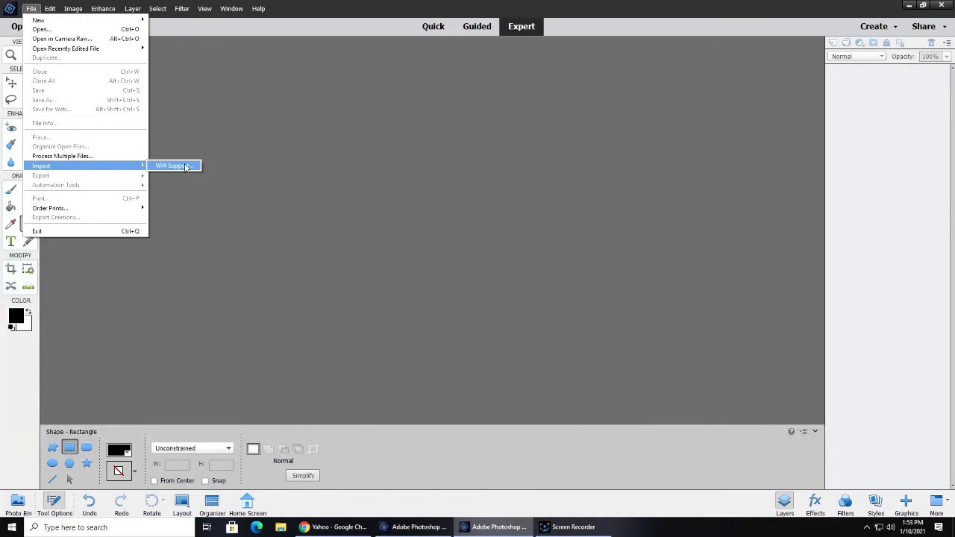
pyautogui.click(172, 165)
pyautogui.click(513, 320)
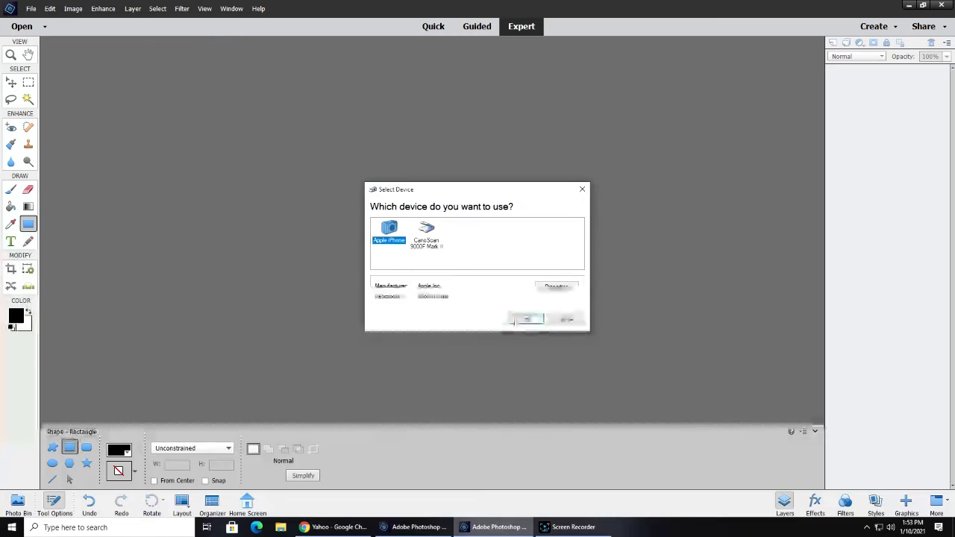
pyautogui.click(426, 236)
pyautogui.click(526, 319)
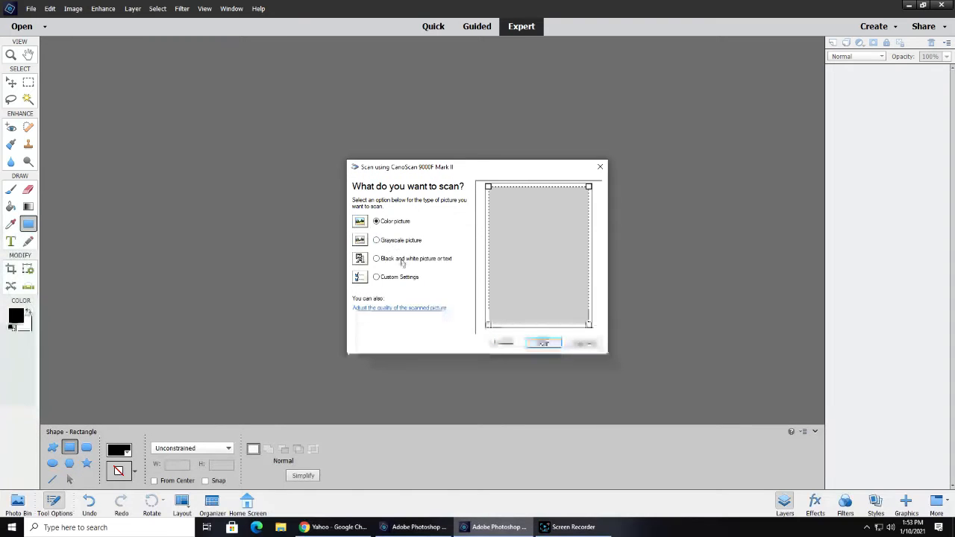
pyautogui.click(542, 343)
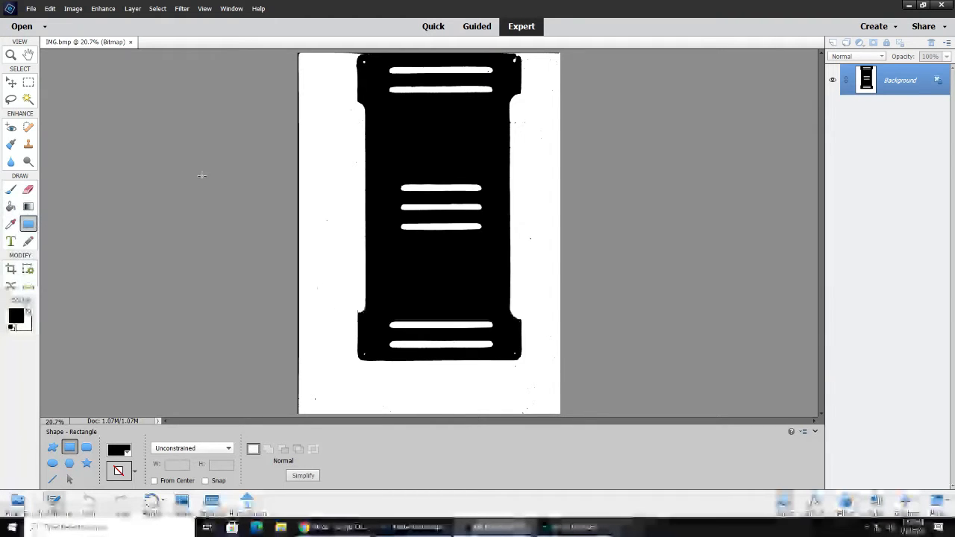
# Select the whole scanned part with the Rectangular Marquee, leaving out the surrounding page, and copy it
pyautogui.click(28, 82)
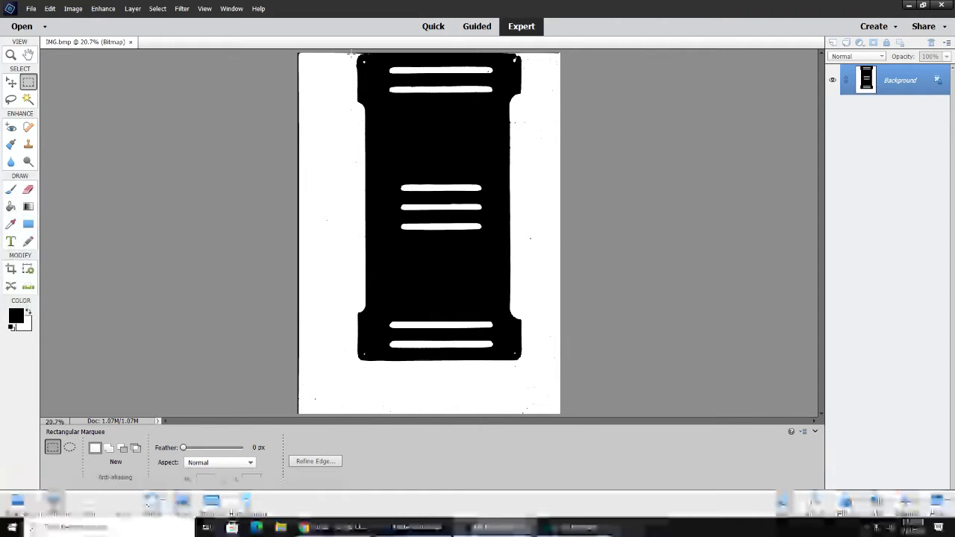
pyautogui.moveTo(445, 152); pyautogui.dragTo(525, 365)
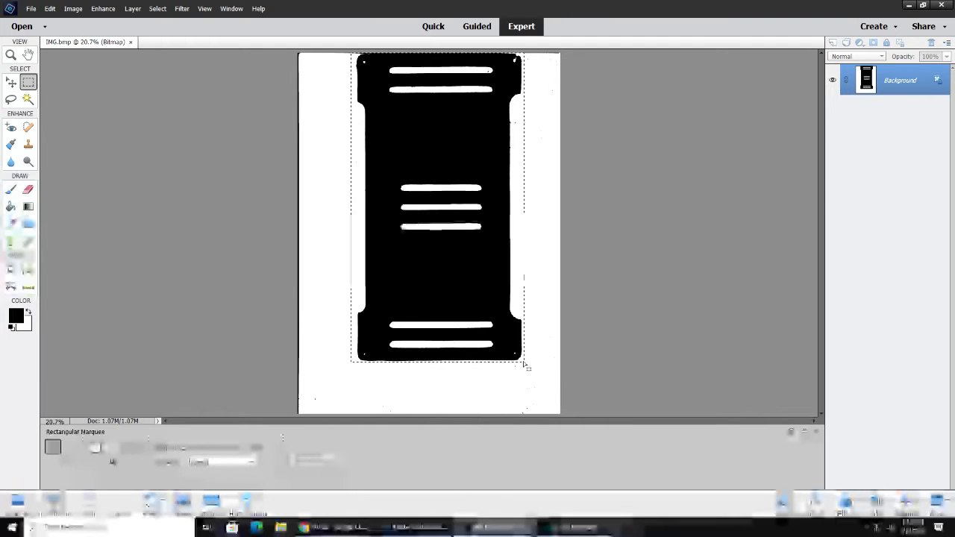
pyautogui.click(50, 8)
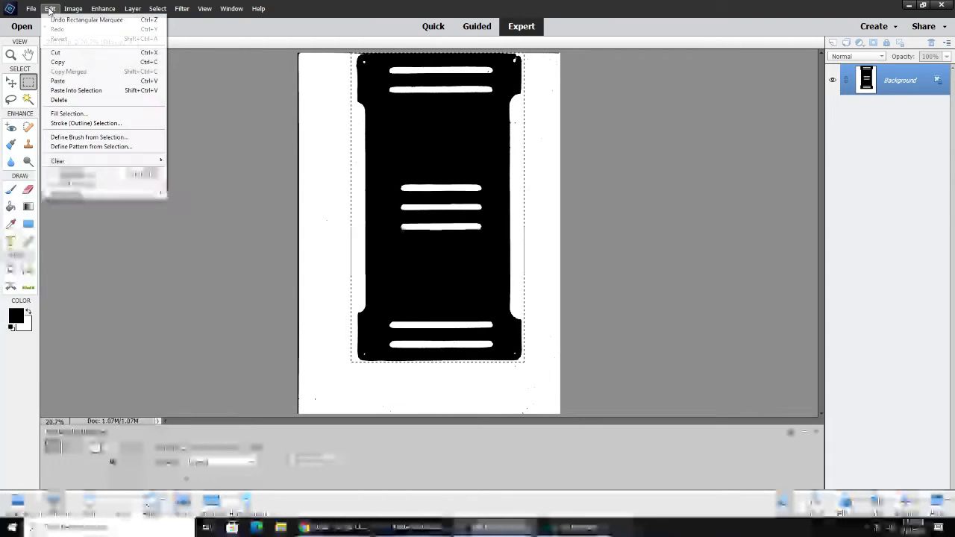
pyautogui.click(66, 62)
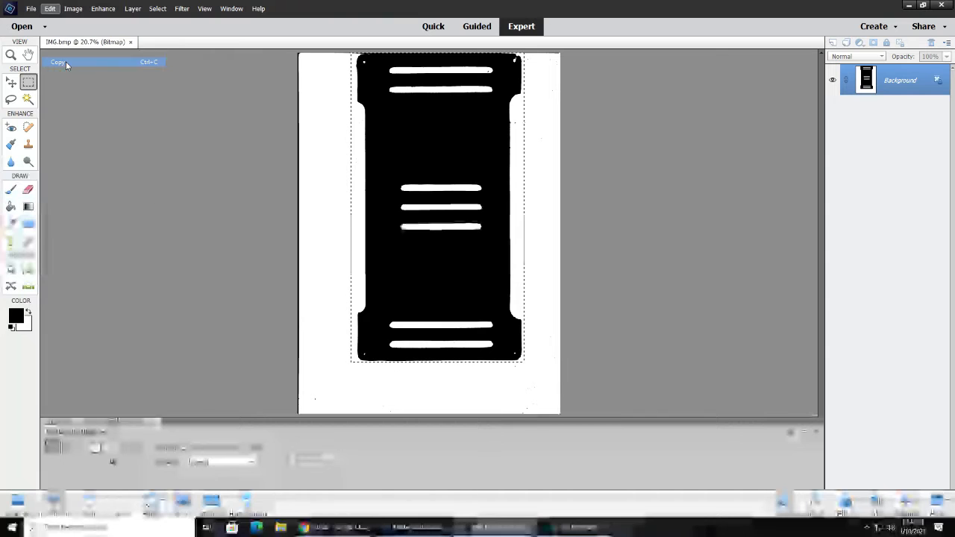
# Create a new image from the copied part on the clipboard
pyautogui.click(30, 8)
pyautogui.click(101, 8)
pyautogui.click(99, 8)
pyautogui.click(31, 8)
pyautogui.moveTo(90, 20)
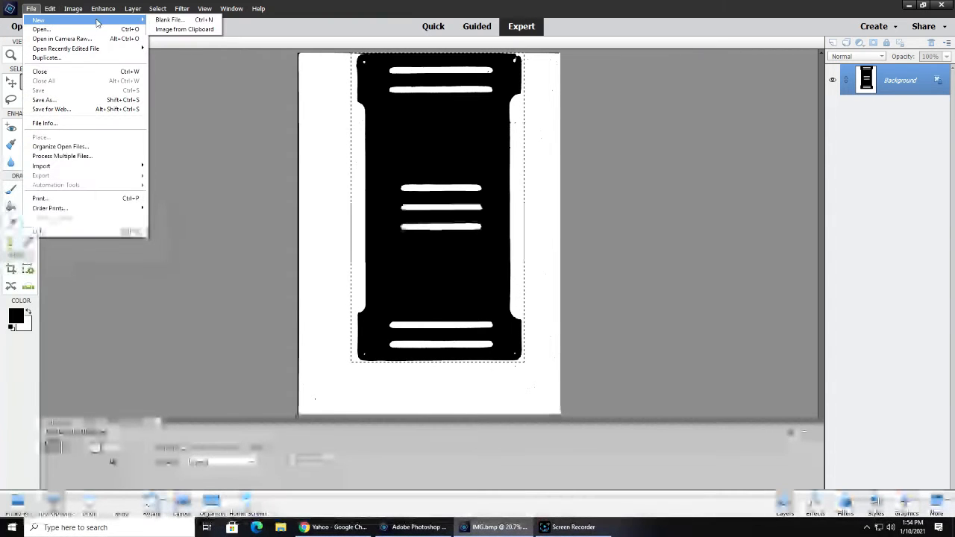
pyautogui.click(184, 29)
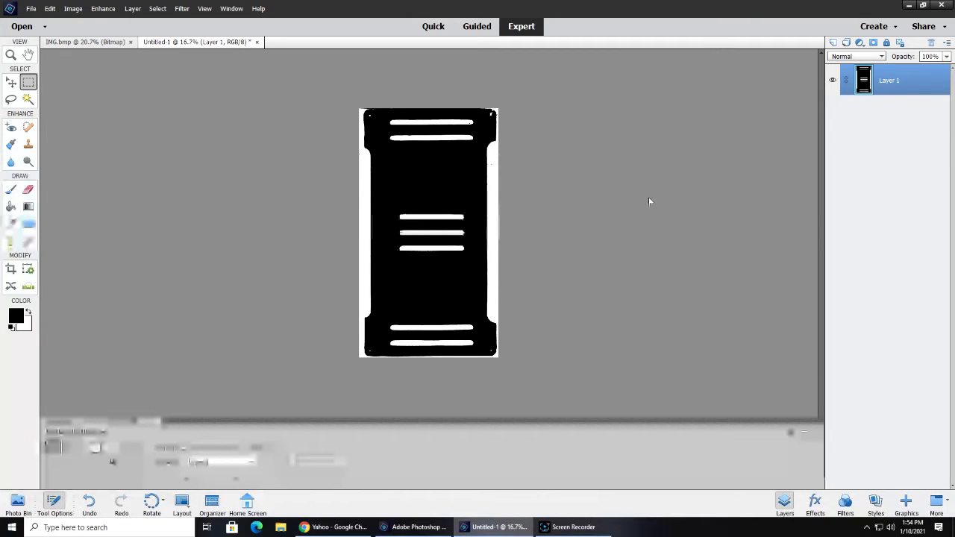
# Examine the part's slots, edges and corner holes at 50% zoom and check the foreground color
pyautogui.hotkey('ctrl', '=')
pyautogui.hotkey('ctrl', '=')
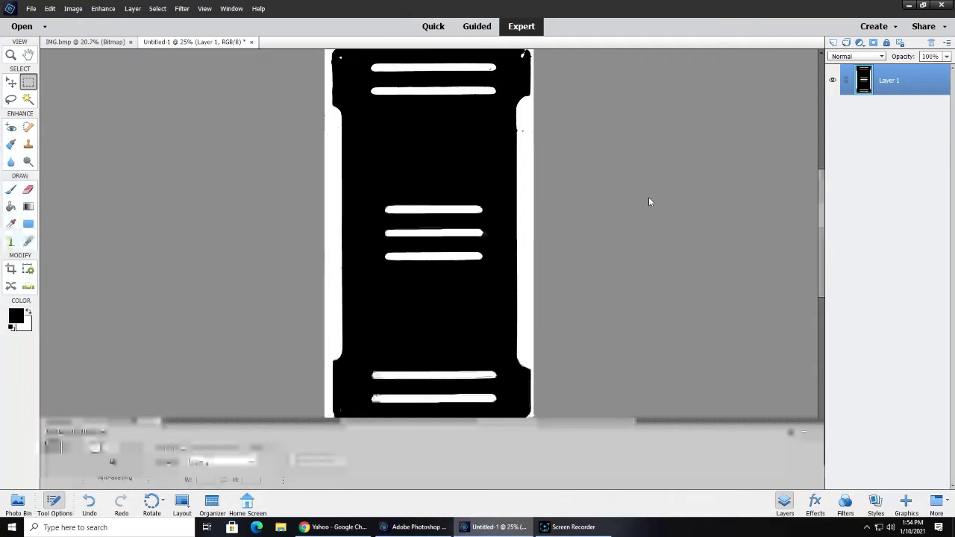
pyautogui.hotkey('ctrl', '=')
pyautogui.scroll(3, 354, 192)
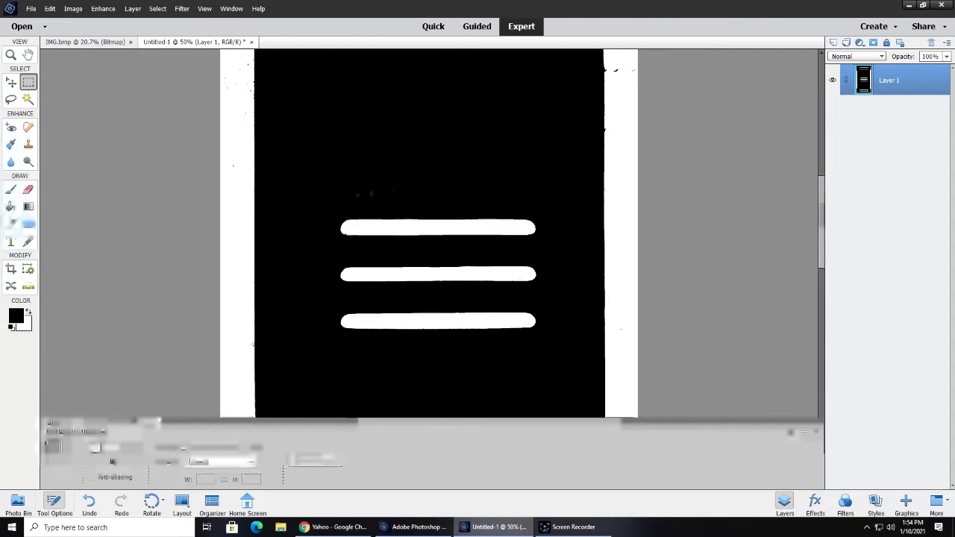
pyautogui.scroll(5, 353, 192)
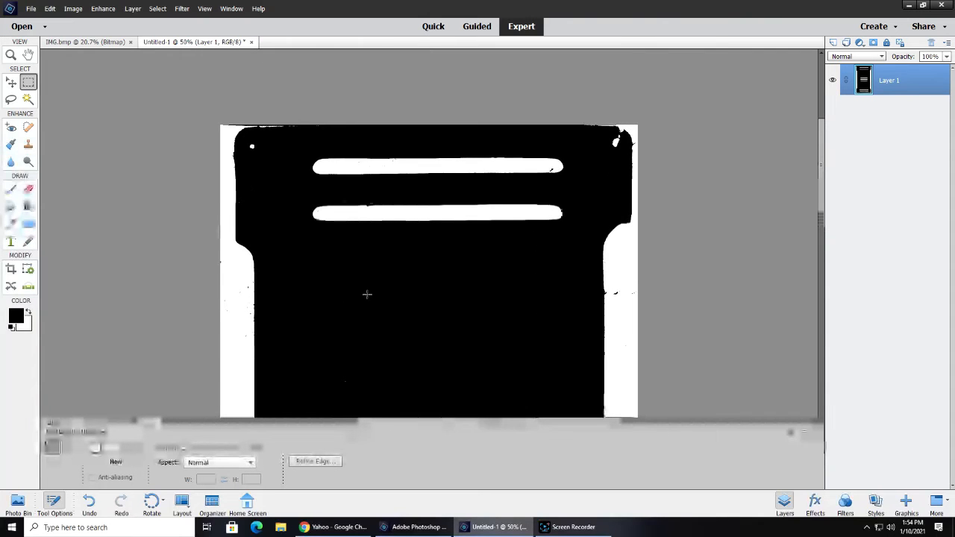
pyautogui.scroll(-10, 425, 281)
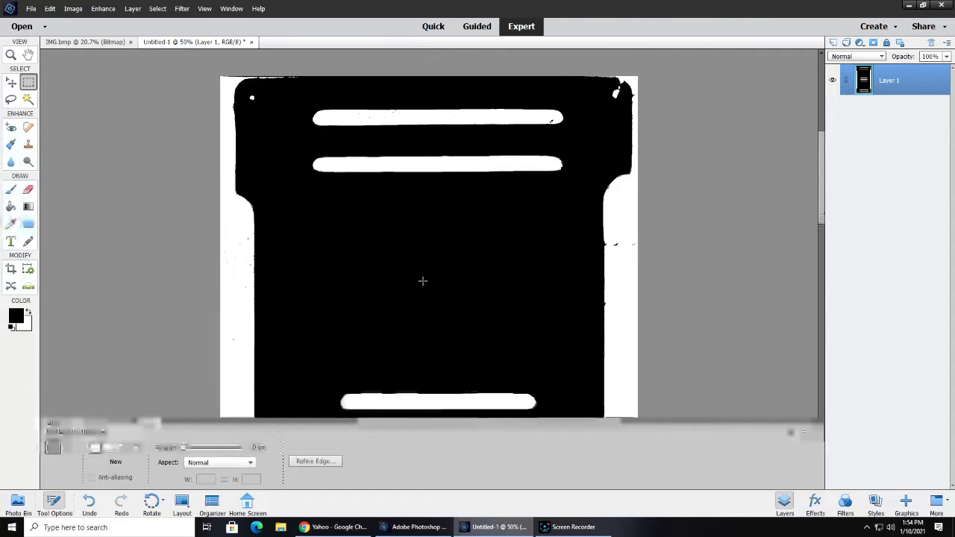
pyautogui.scroll(-6, 394, 291)
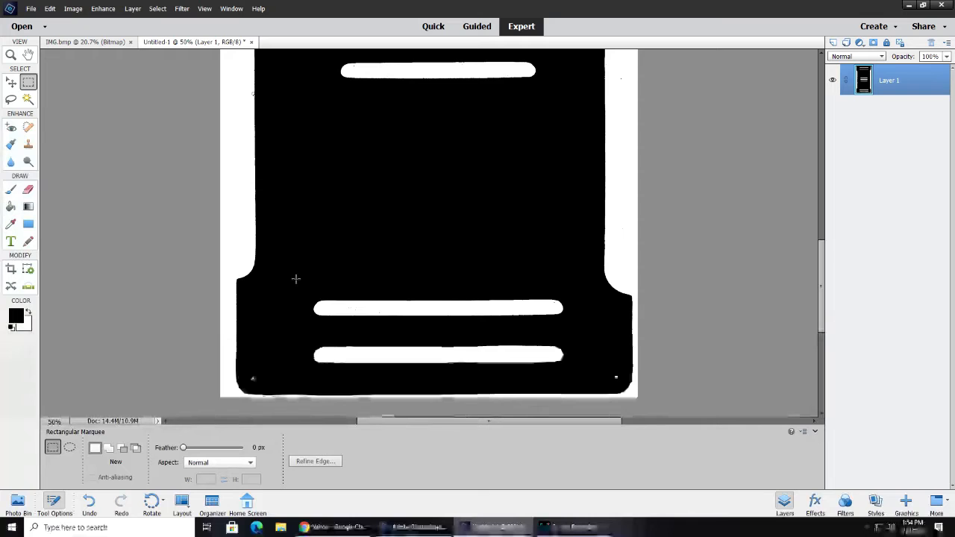
pyautogui.click(16, 319)
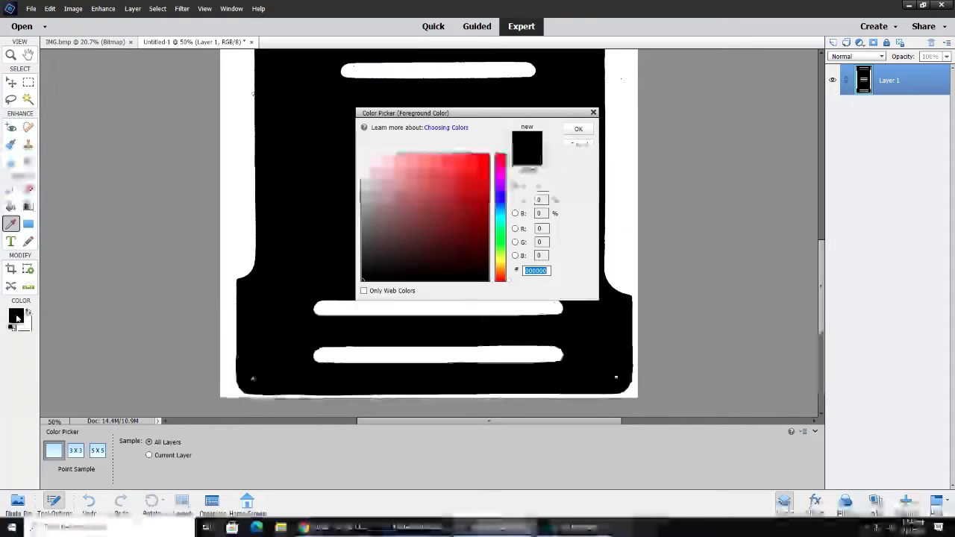
pyautogui.click(579, 129)
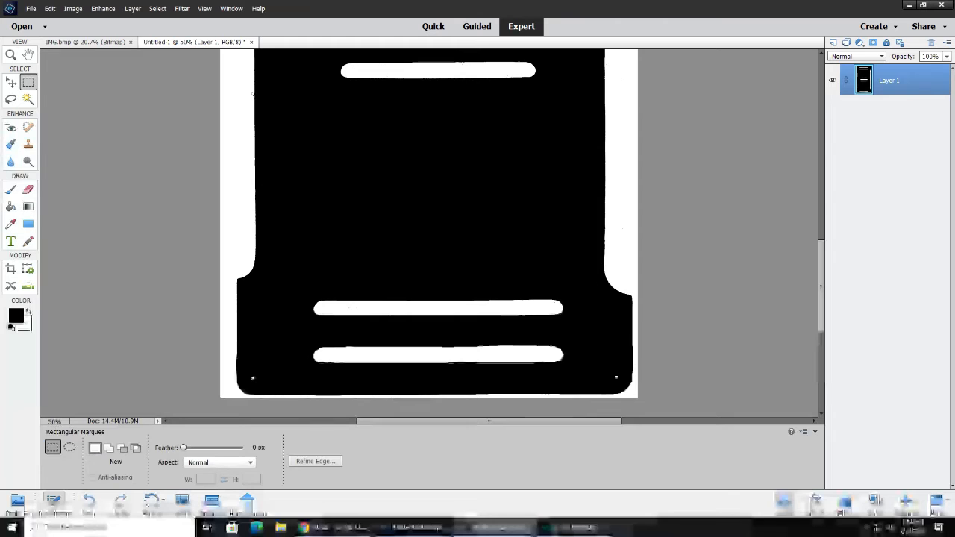
# Cover the two small white holes in the part's lower corners with black using the Clone Stamp
pyautogui.click(28, 146)
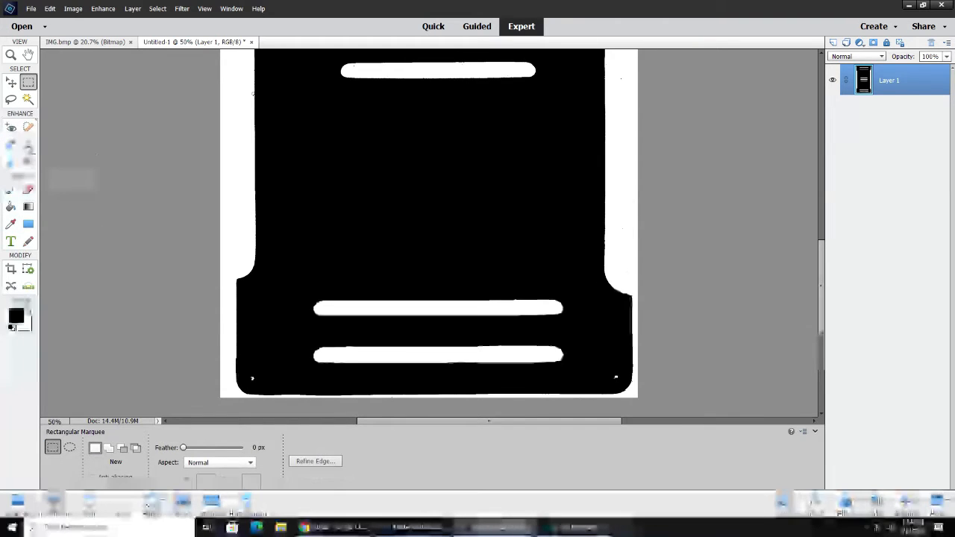
pyautogui.keyDown('alt'); pyautogui.click(261, 372); pyautogui.keyUp('alt')
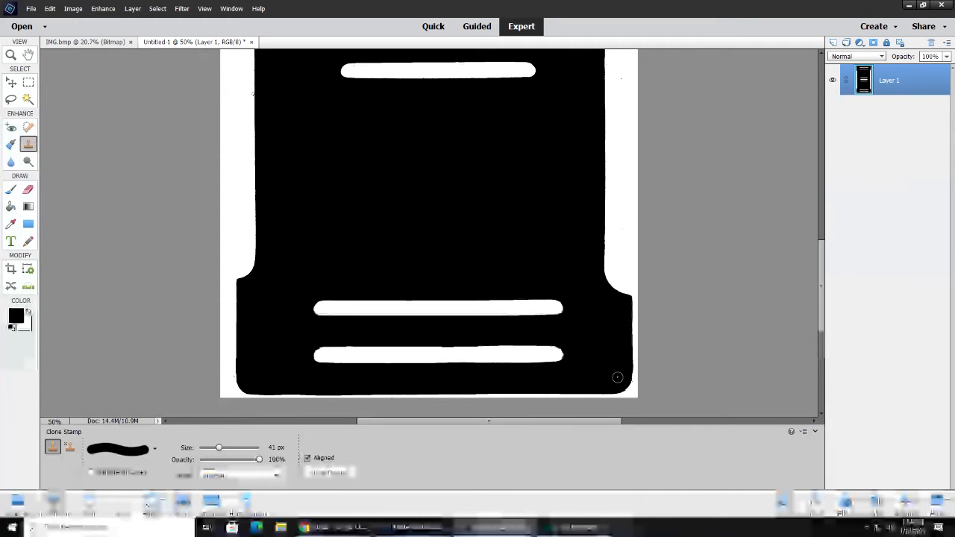
pyautogui.keyDown('alt'); pyautogui.click(617, 378); pyautogui.keyUp('alt')
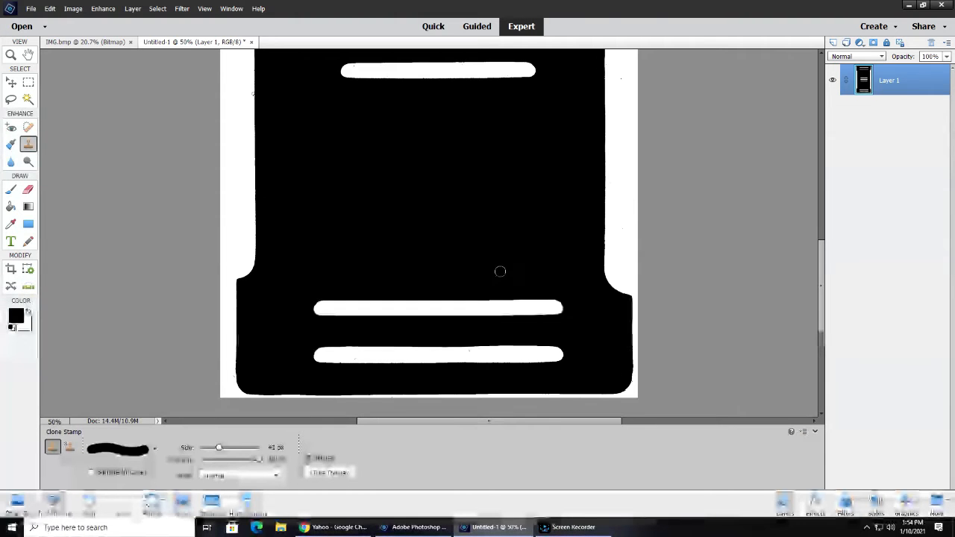
# Clone black over the white holes in the part's two upper corners
pyautogui.scroll(2, 456, 312)
pyautogui.scroll(10, 456, 312)
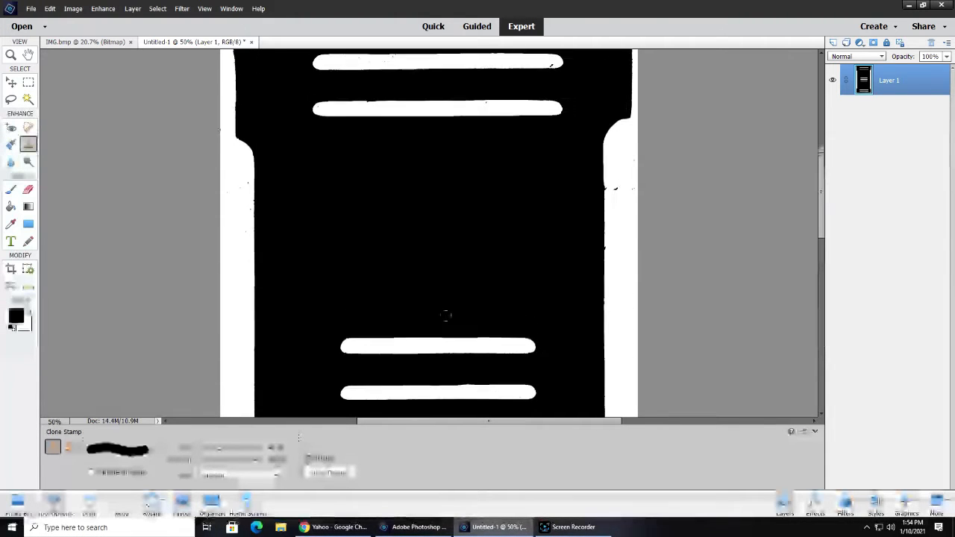
pyautogui.scroll(3, 446, 315)
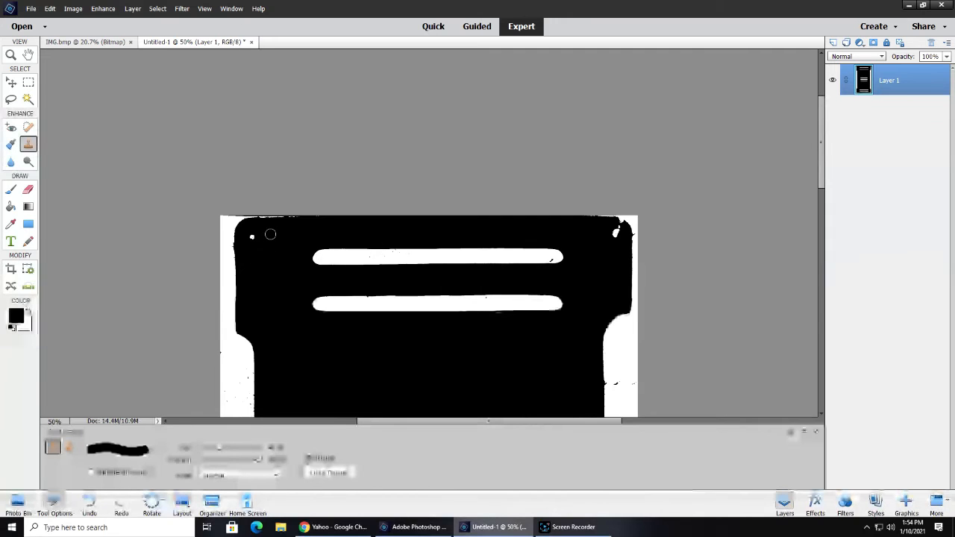
pyautogui.click(252, 236)
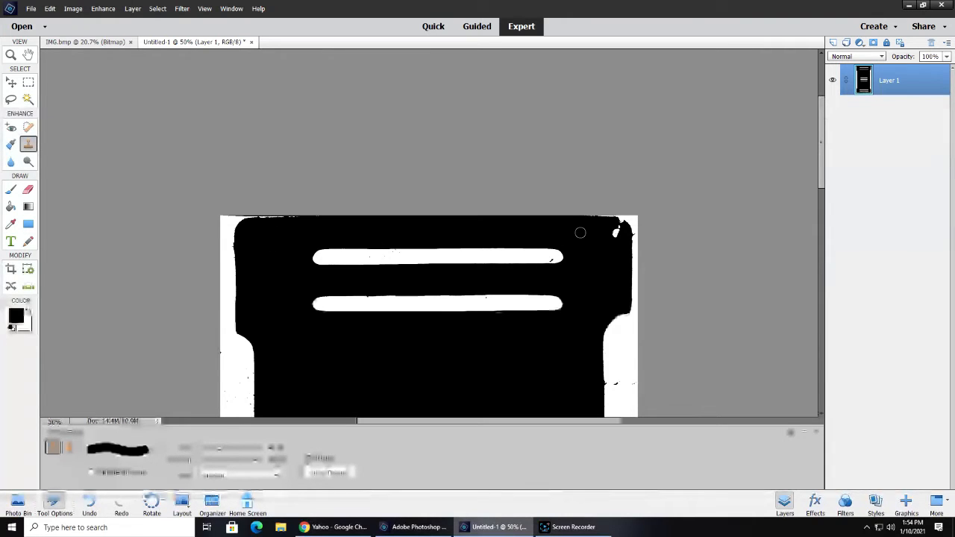
pyautogui.click(598, 234)
pyautogui.click(616, 233)
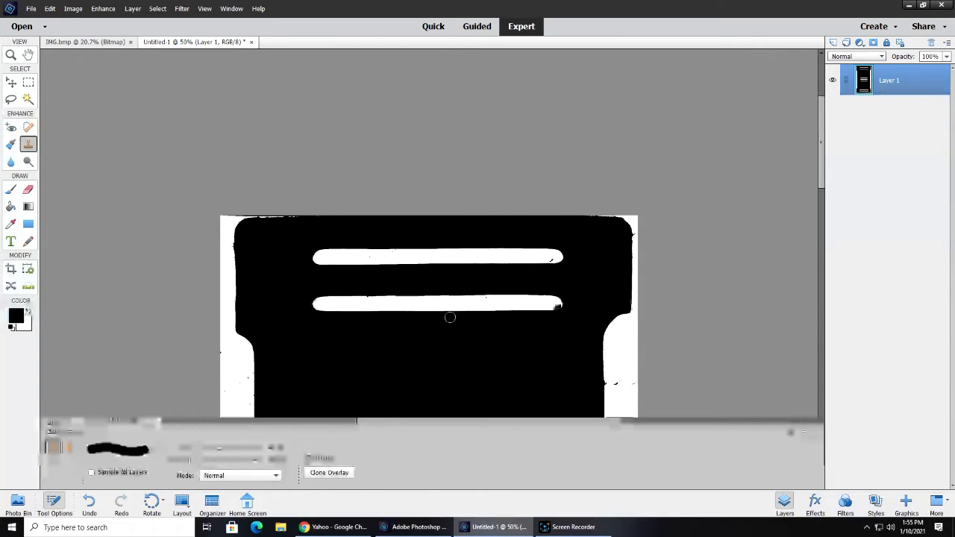
# Examine the slots along the full length of the part for uneven edges and stray specks
pyautogui.scroll(-5, 450, 317)
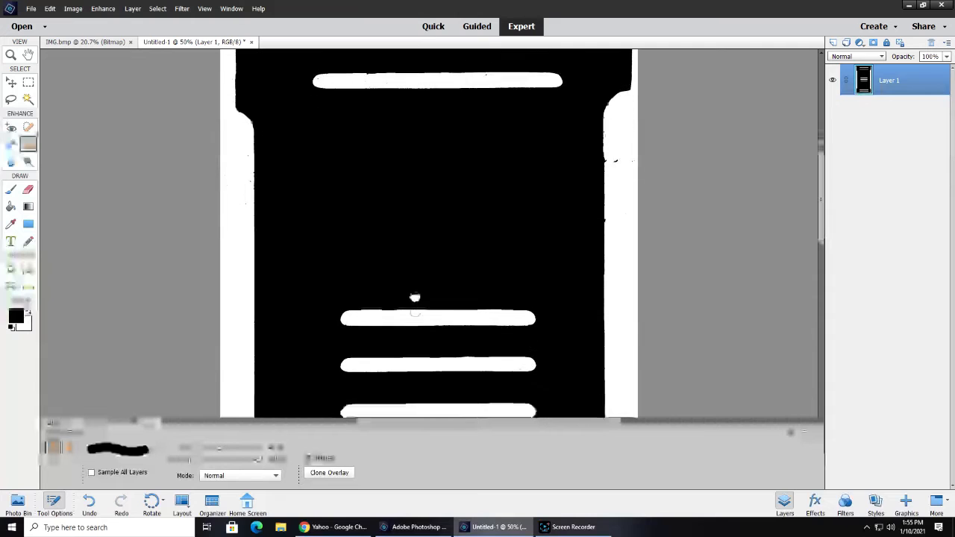
pyautogui.scroll(-2, 415, 297)
pyautogui.scroll(-3, 415, 340)
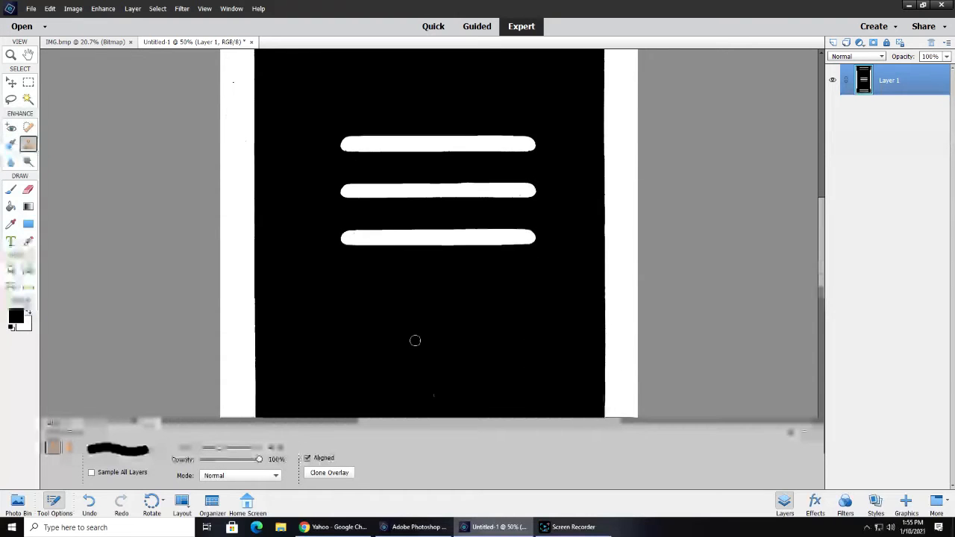
pyautogui.scroll(-4, 415, 340)
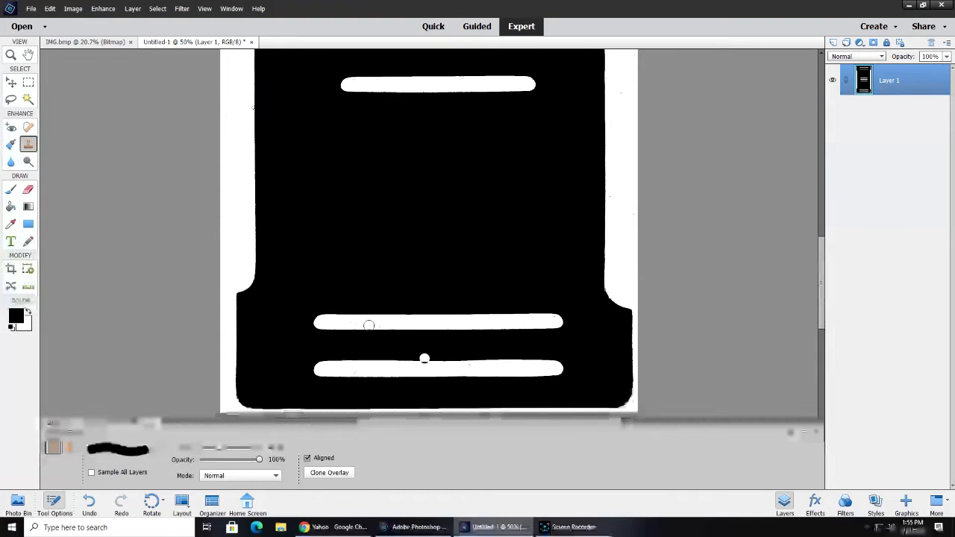
pyautogui.scroll(12, 368, 325)
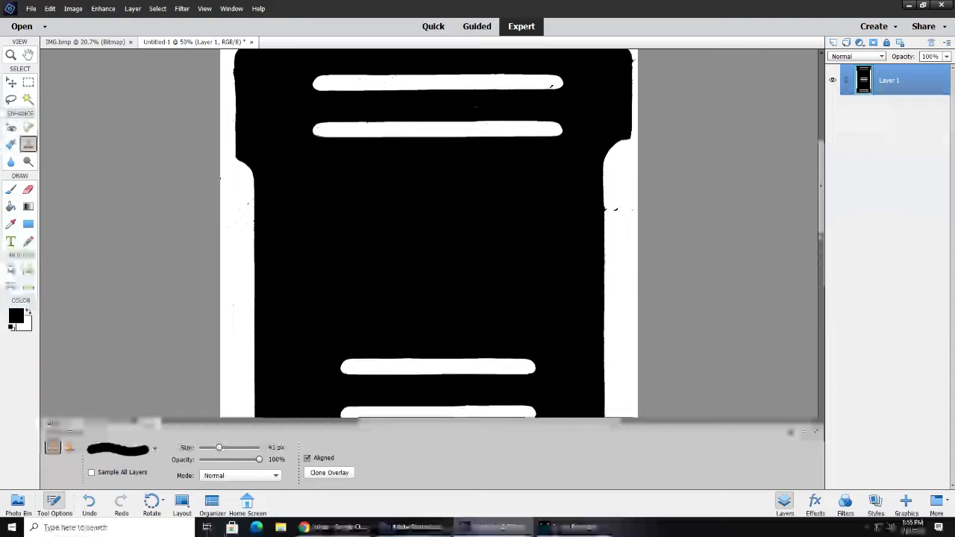
pyautogui.scroll(3, 265, 183)
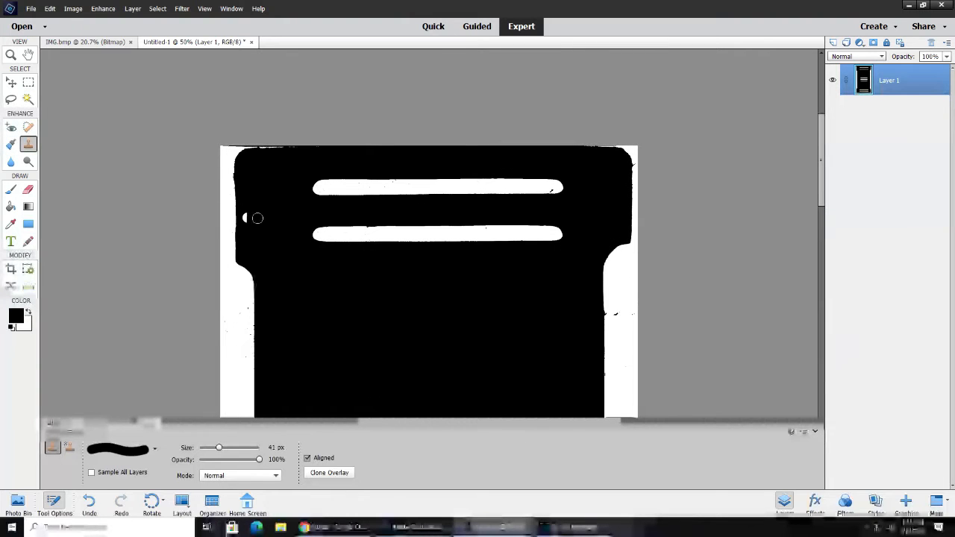
pyautogui.click(415, 191)
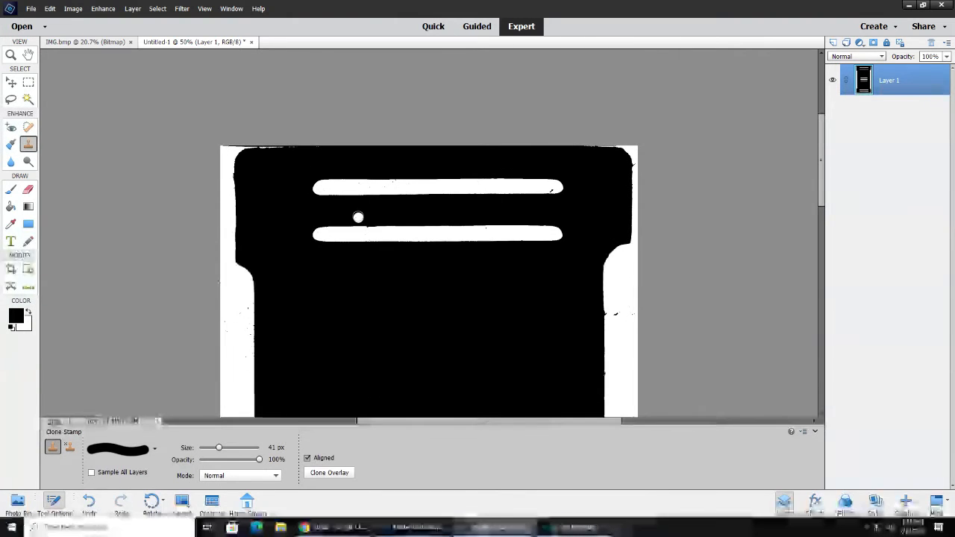
# Make white the foreground color and draw a circle with the Ellipse shape tool over the left rounded end of the uppermost slot
pyautogui.click(28, 313)
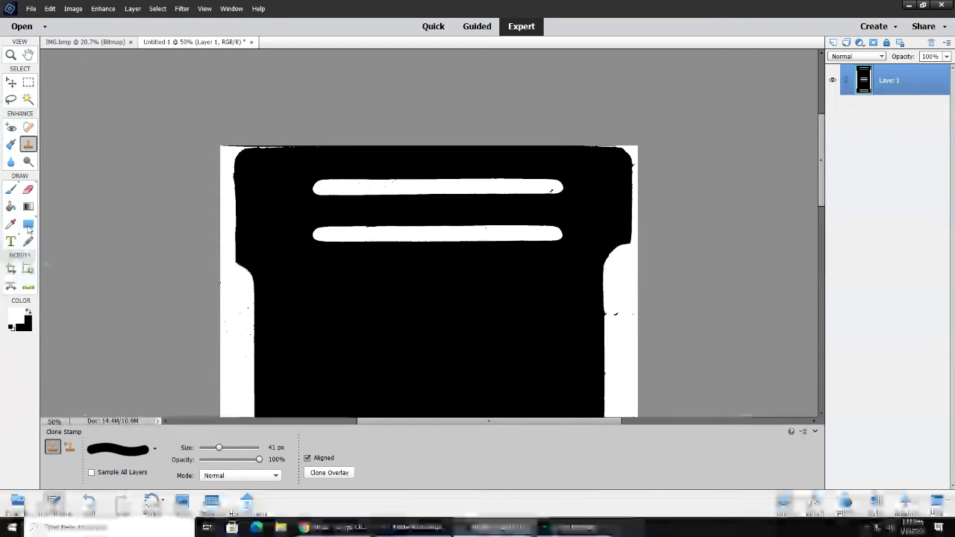
pyautogui.click(28, 225)
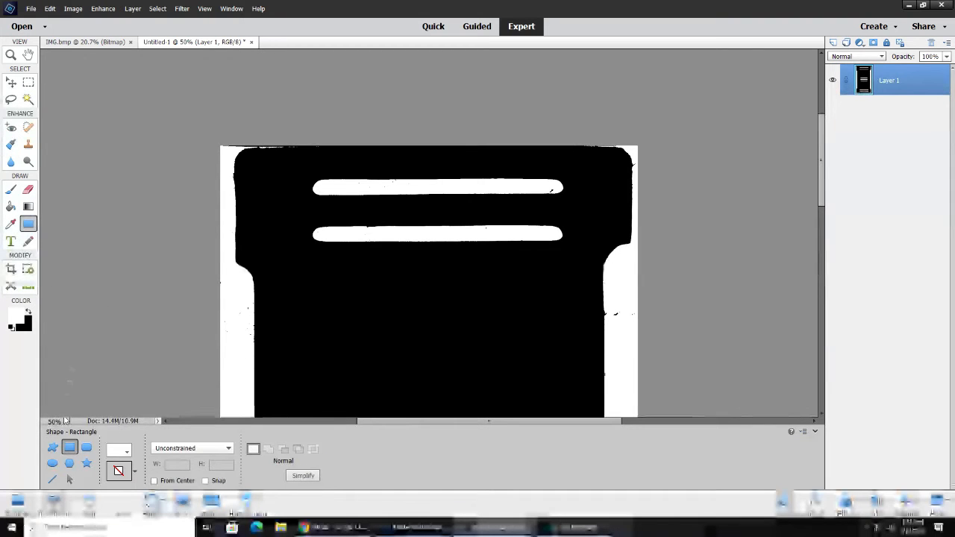
pyautogui.click(53, 463)
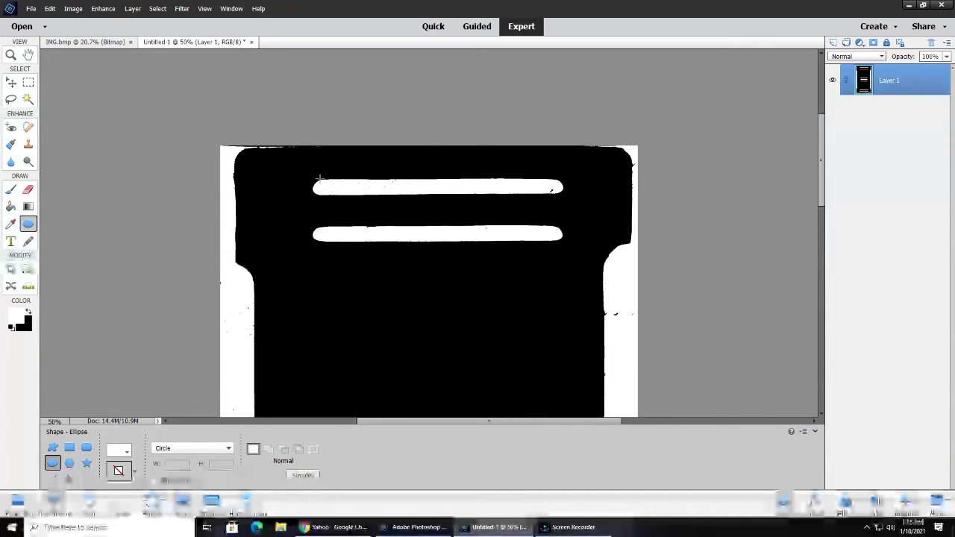
pyautogui.moveTo(319, 180)
pyautogui.mouseDown()
pyautogui.moveTo(377, 182)
pyautogui.moveTo(316, 193)
pyautogui.mouseUp()
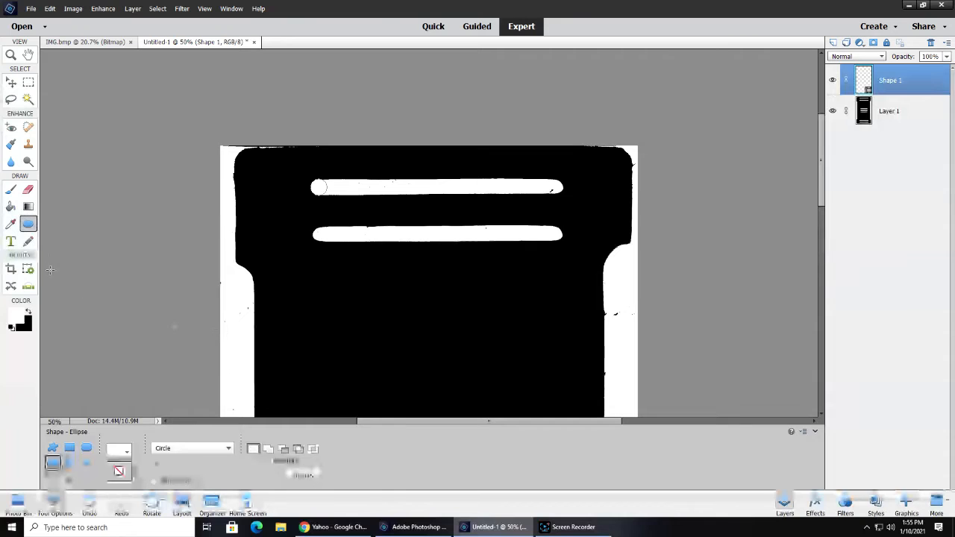
# Draw a thin white rectangle along the uppermost slot's upper edge and a white circle over its right rounded end
pyautogui.click(70, 448)
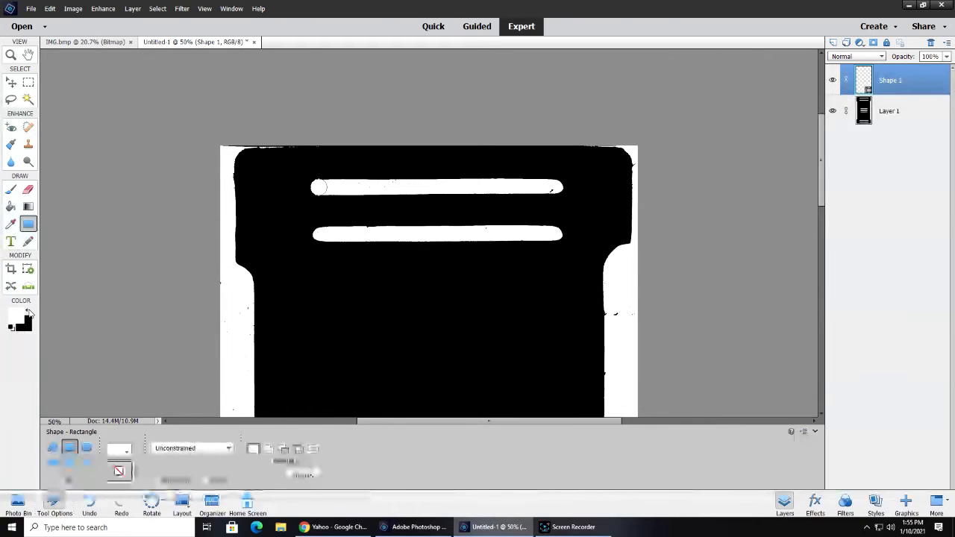
pyautogui.click(27, 312)
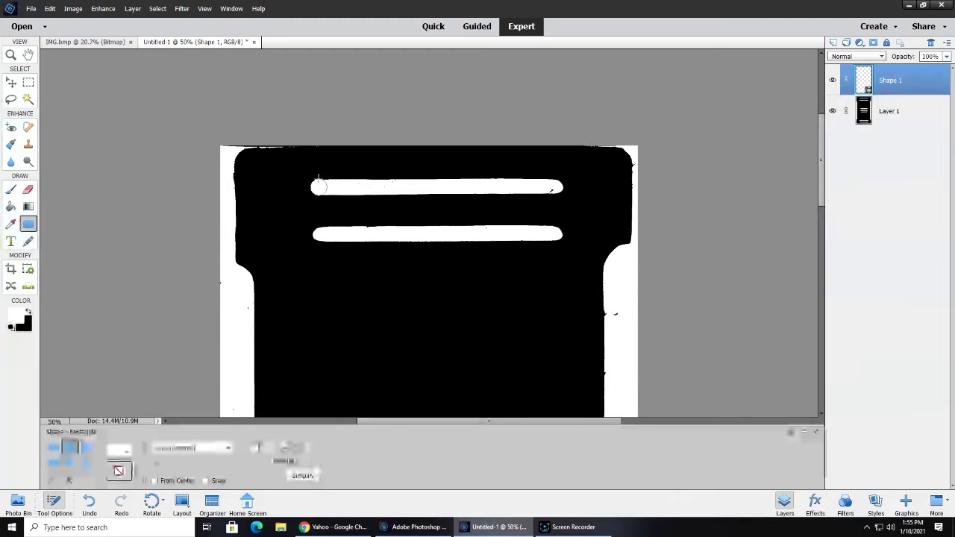
pyautogui.moveTo(319, 186); pyautogui.dragTo(553, 188)
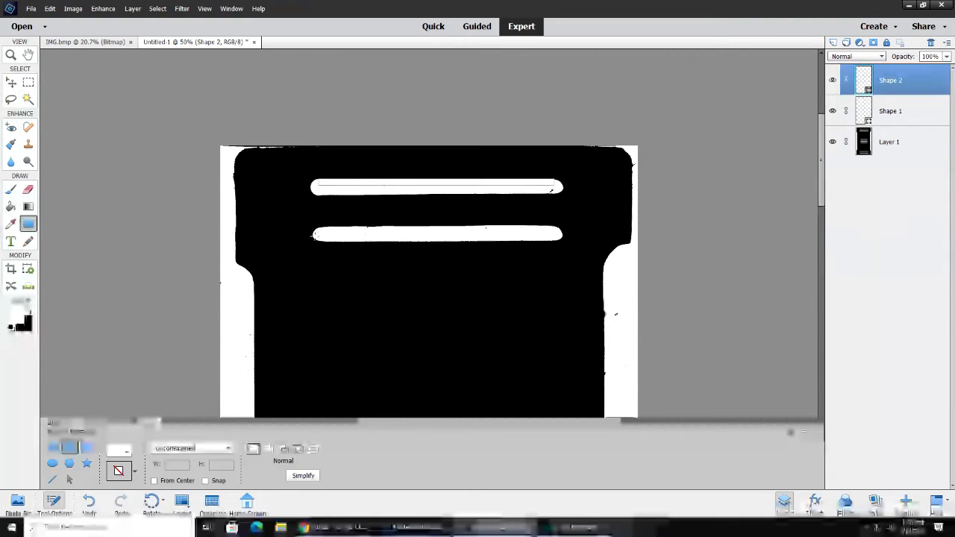
pyautogui.click(52, 464)
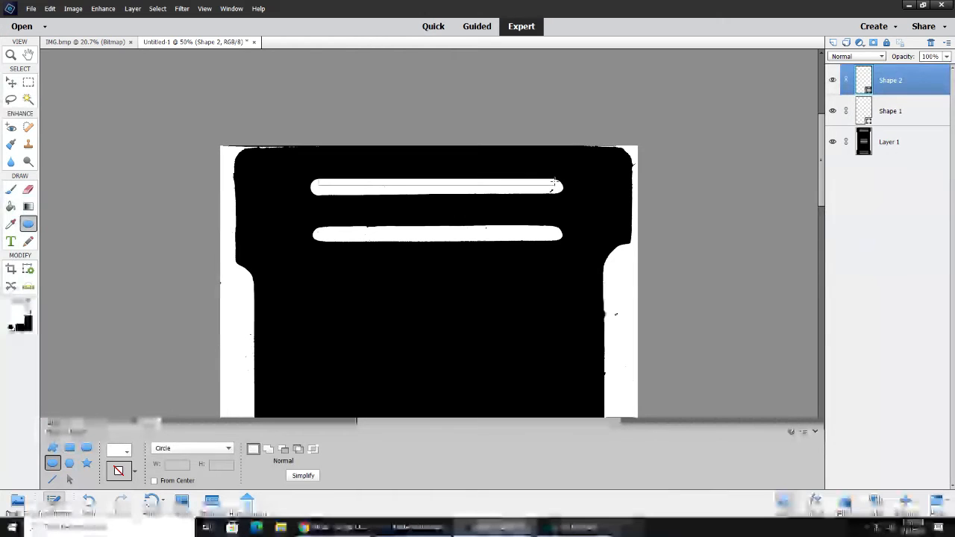
pyautogui.moveTo(554, 180); pyautogui.dragTo(555, 188)
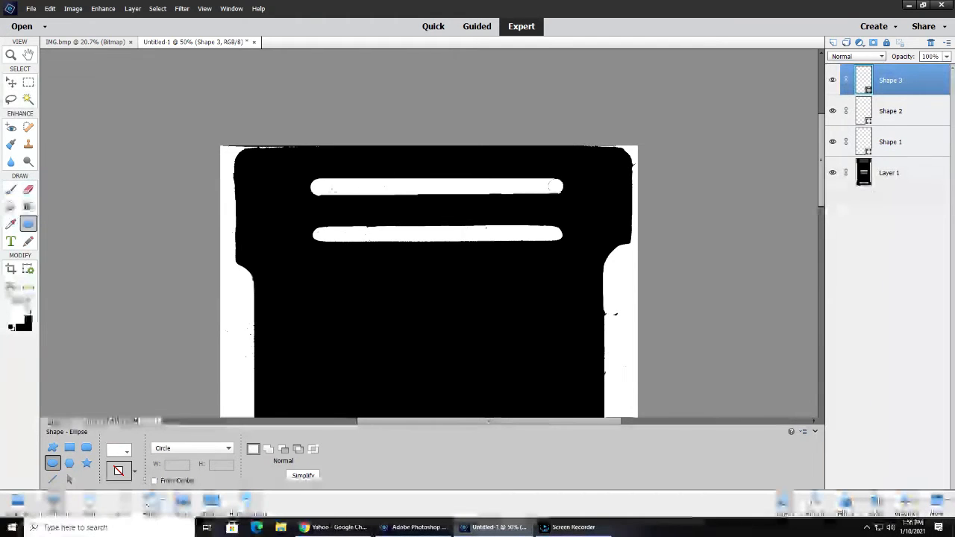
pyautogui.moveTo(319, 190); pyautogui.dragTo(502, 187)
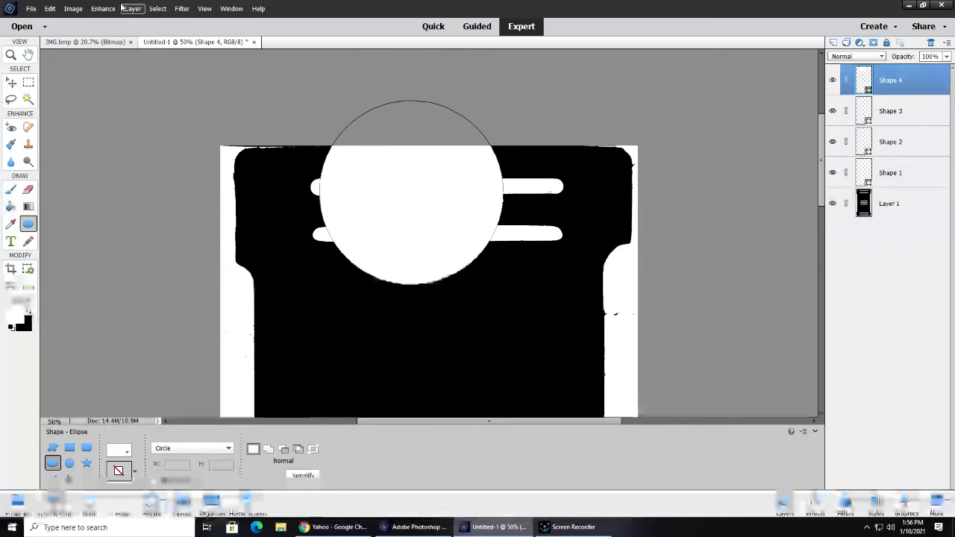
pyautogui.click(50, 8)
pyautogui.click(71, 21)
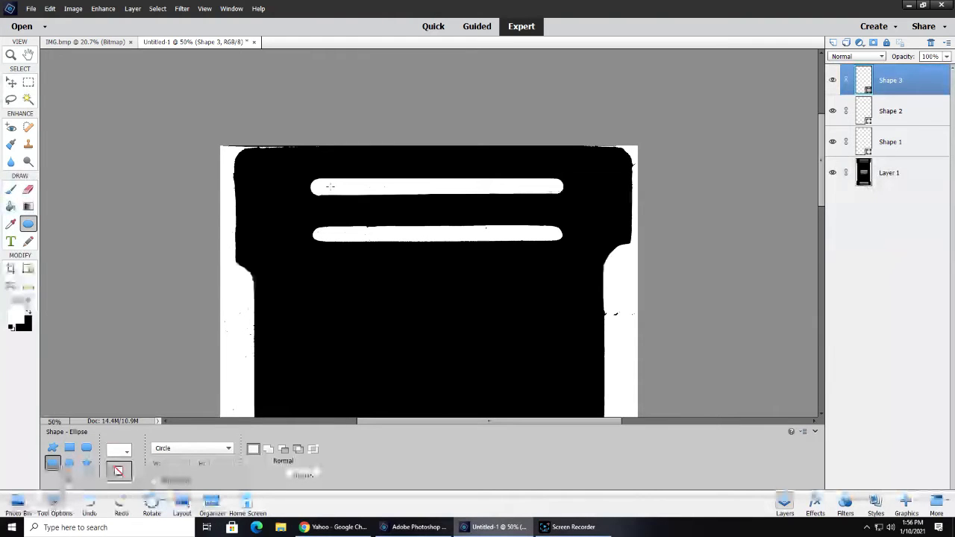
pyautogui.moveTo(325, 187); pyautogui.dragTo(447, 189)
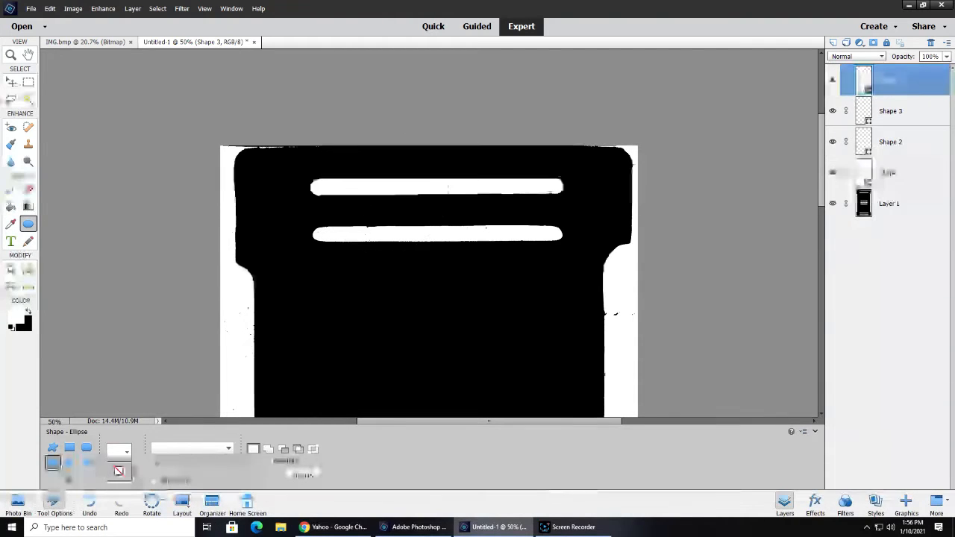
pyautogui.click(50, 9)
pyautogui.click(69, 20)
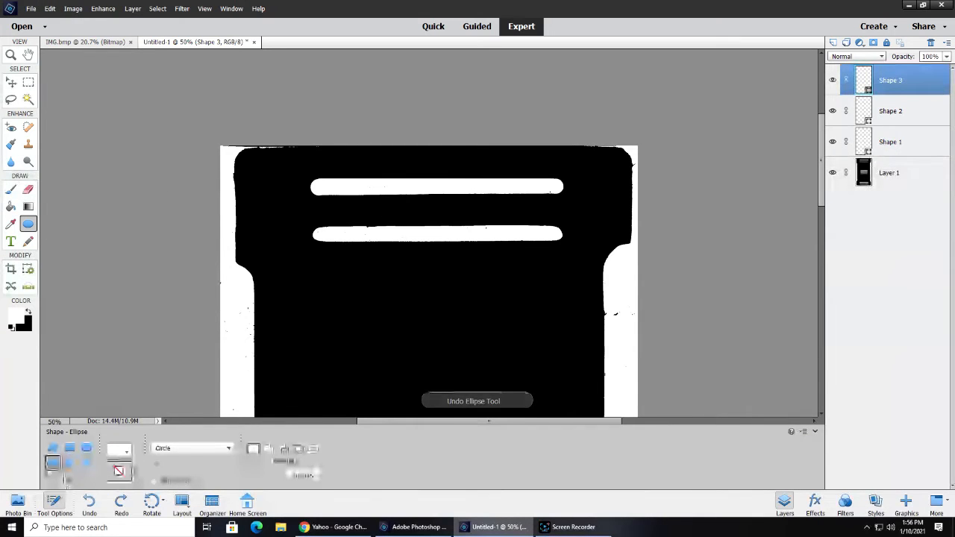
# Draw a thin white rectangle along the lower edge of the uppermost slot with the Rectangle shape tool
pyautogui.click(69, 449)
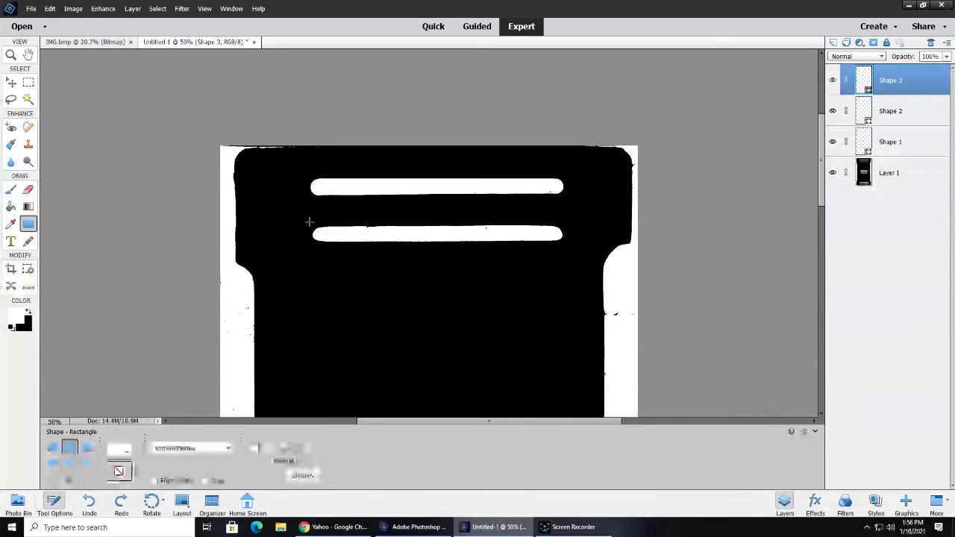
pyautogui.moveTo(318, 193); pyautogui.dragTo(556, 195)
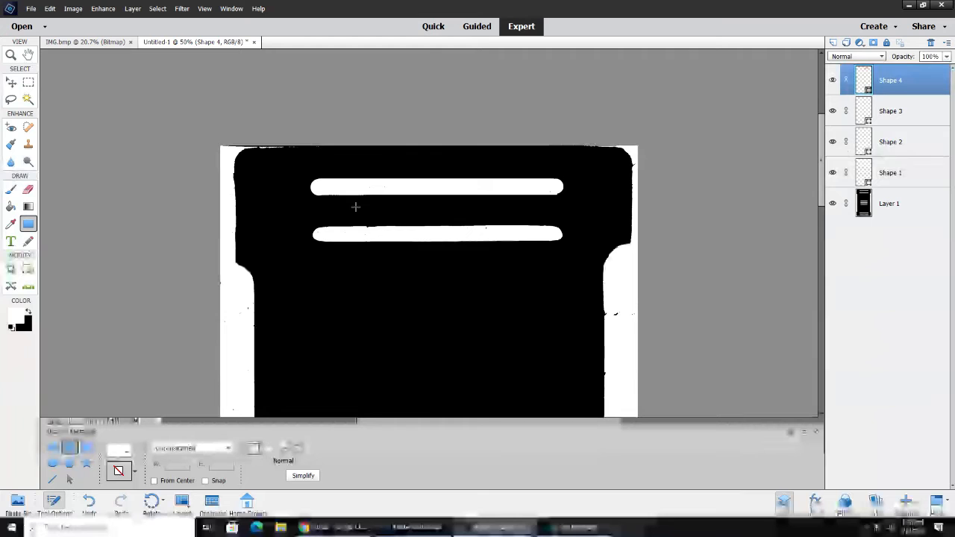
# Try to straighten the part's upper left side edge with a rectangle after making black the foreground color
pyautogui.click(28, 313)
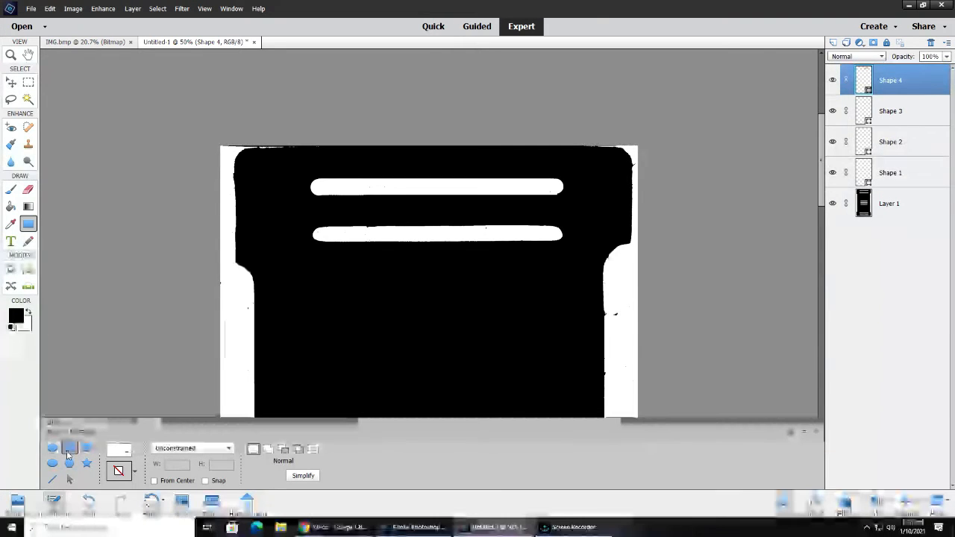
pyautogui.click(15, 317)
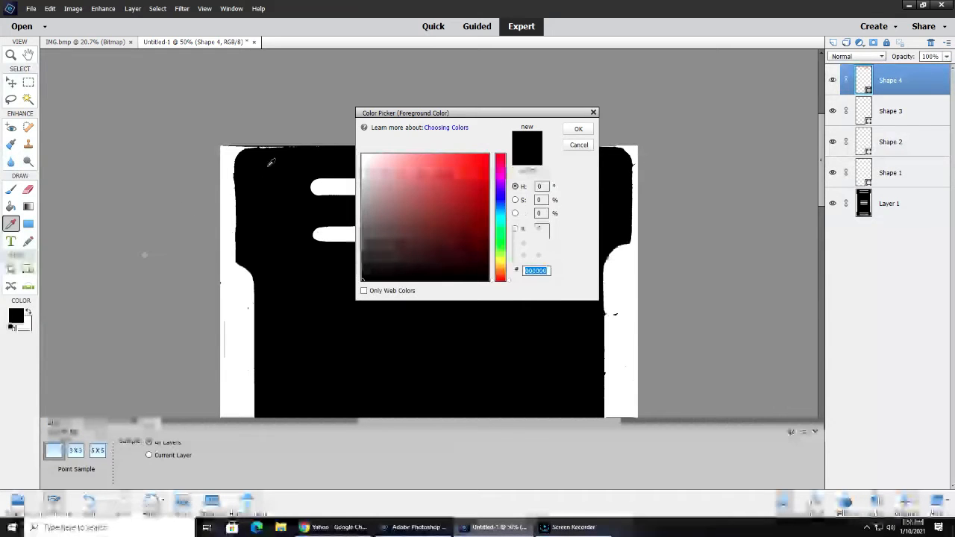
pyautogui.click(578, 129)
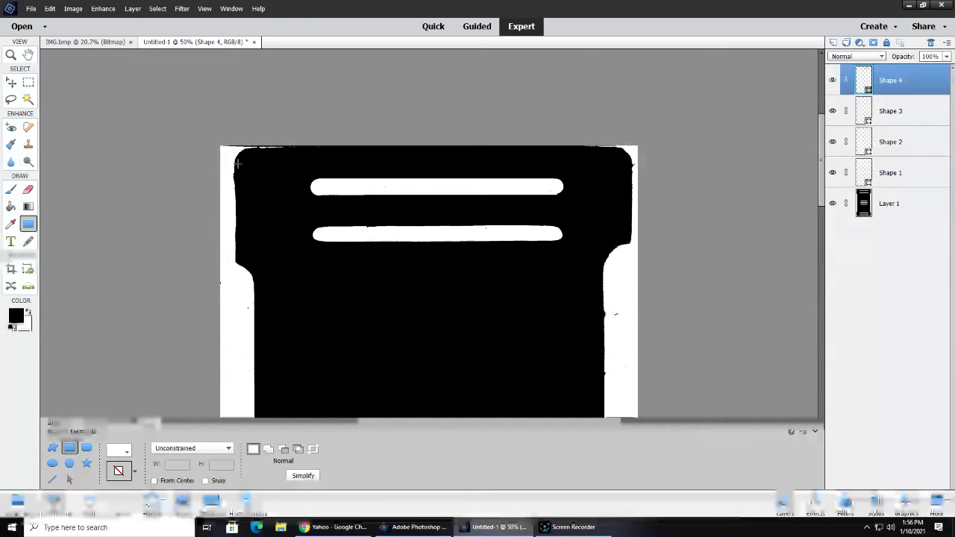
pyautogui.moveTo(243, 167); pyautogui.dragTo(237, 260)
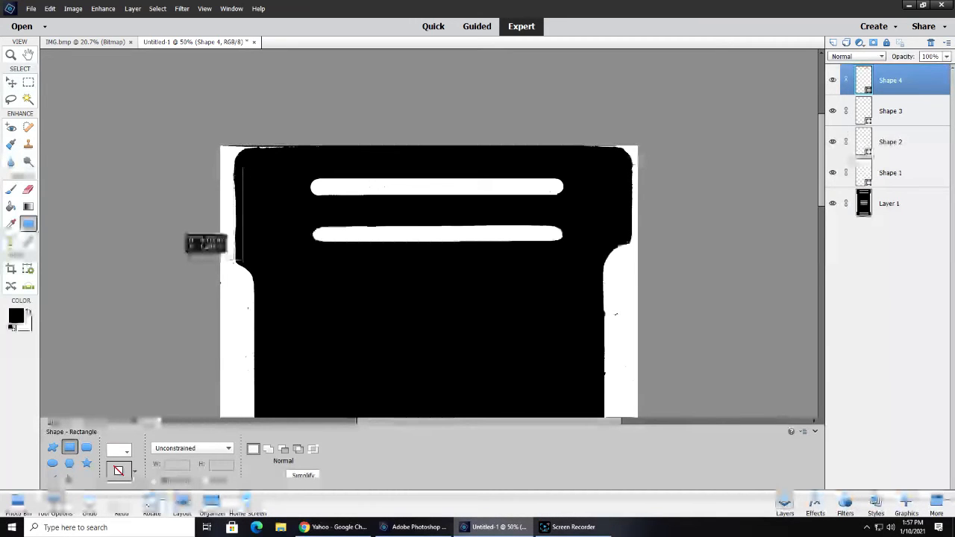
pyautogui.click(15, 310)
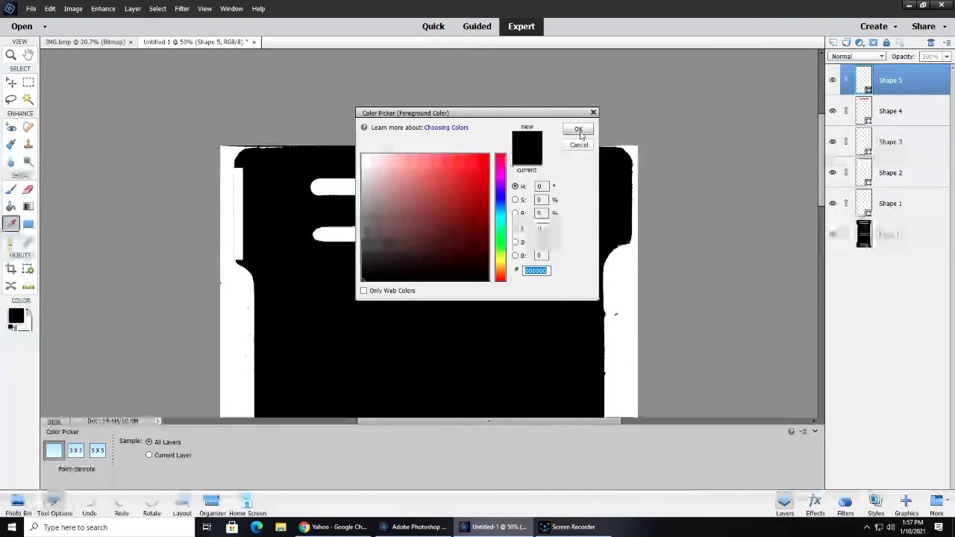
pyautogui.click(579, 130)
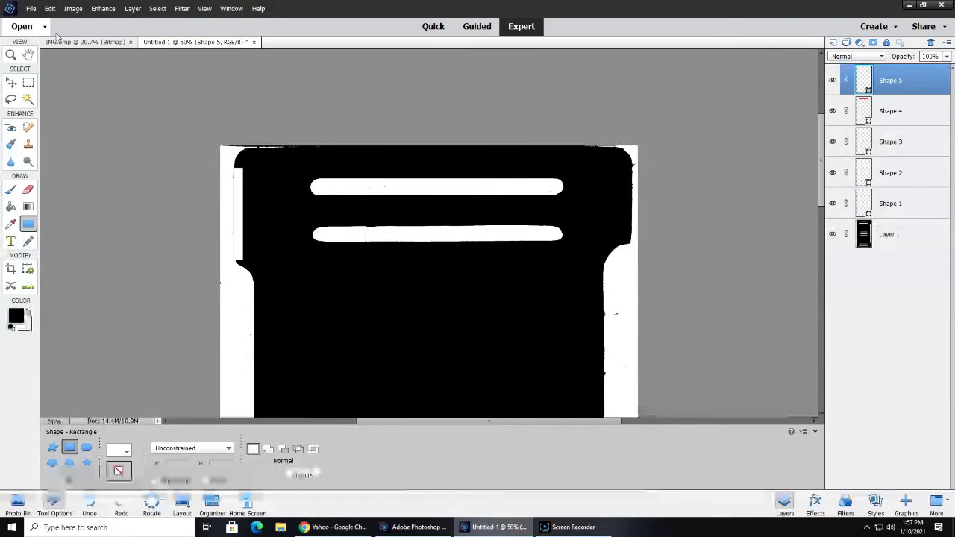
pyautogui.click(50, 8)
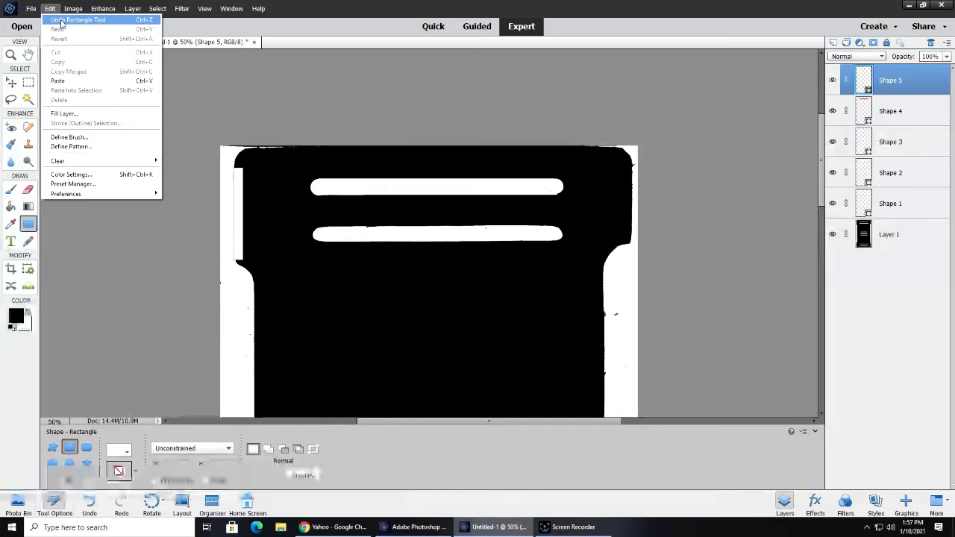
pyautogui.click(60, 21)
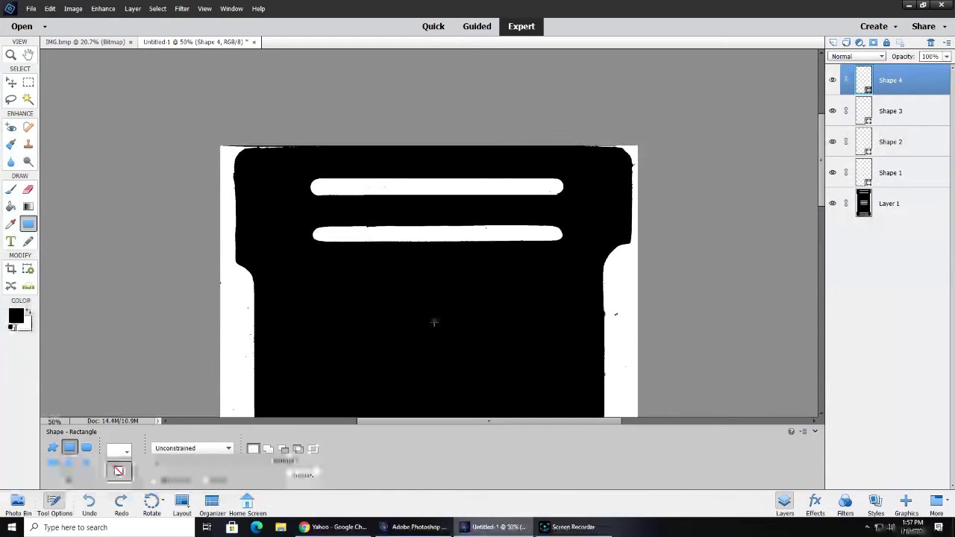
pyautogui.scroll(-5, 429, 317)
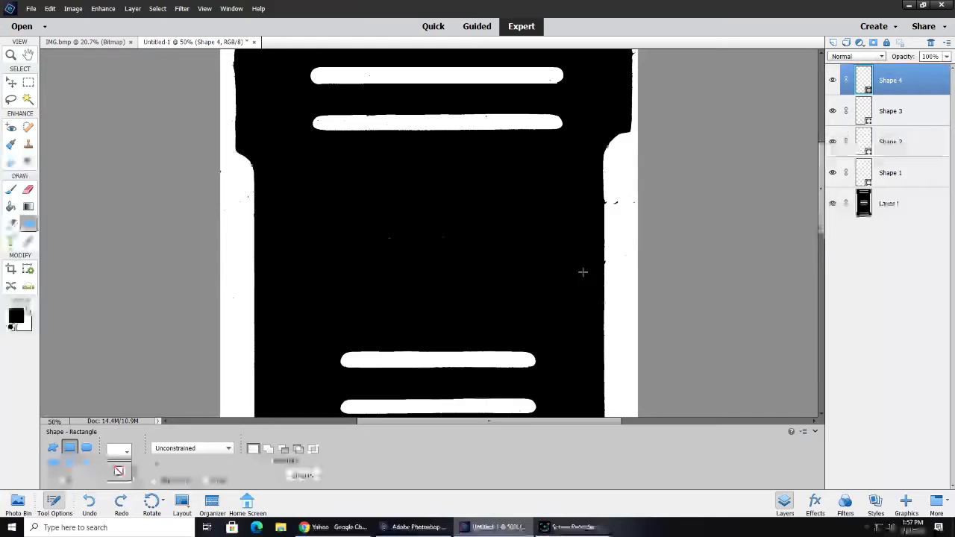
pyautogui.scroll(-12, 463, 260)
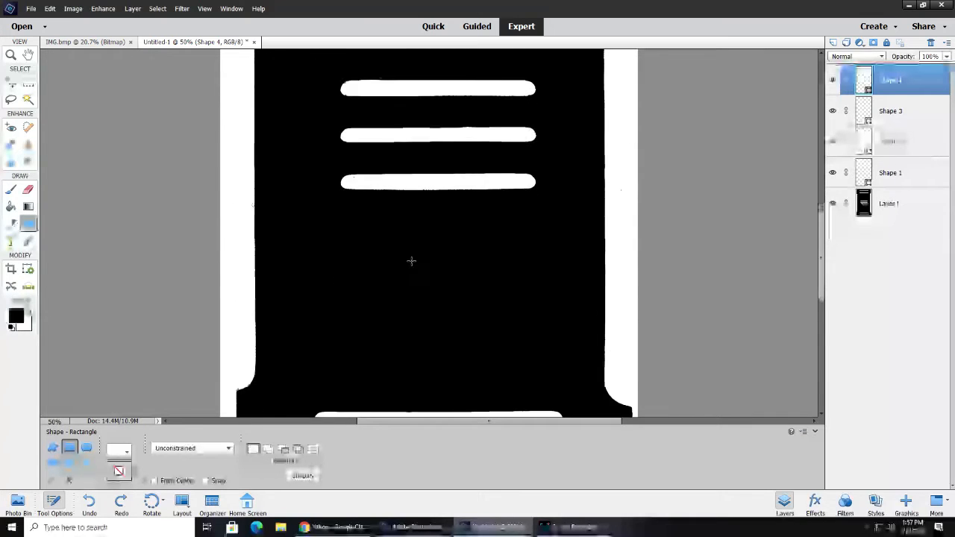
pyautogui.scroll(-6, 411, 261)
pyautogui.scroll(3, 411, 262)
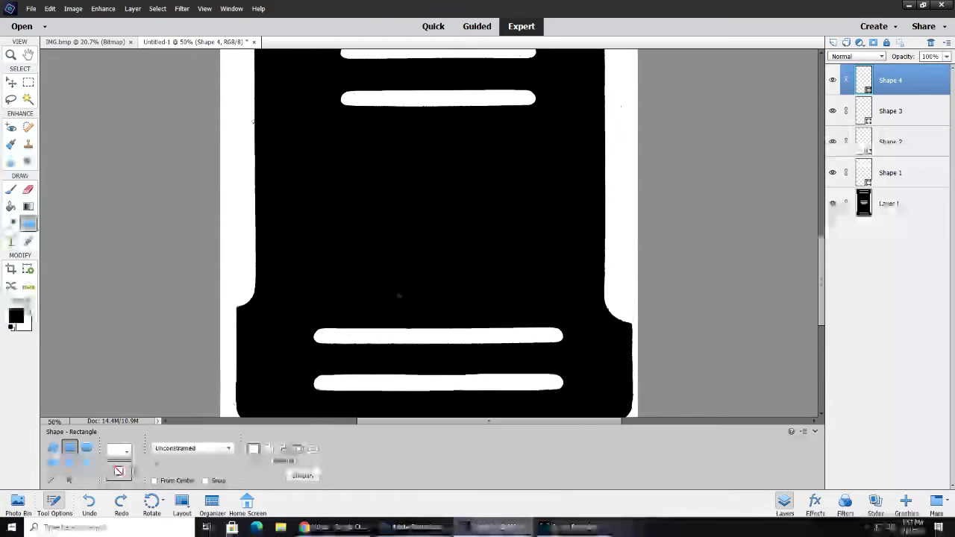
pyautogui.scroll(2, 399, 296)
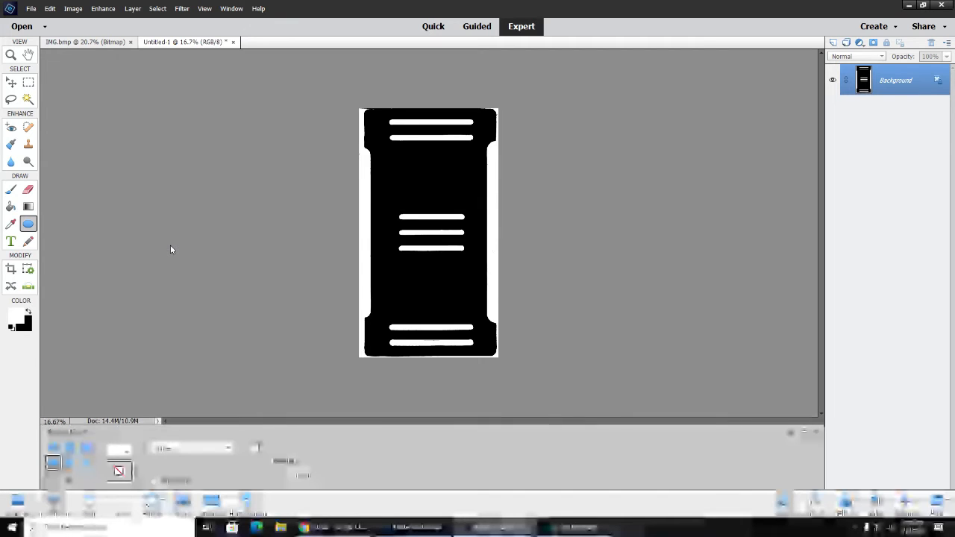
# Save the image to the Desktop as the BMP file Untitled-1, in Windows format with 24-bit depth
pyautogui.click(32, 8)
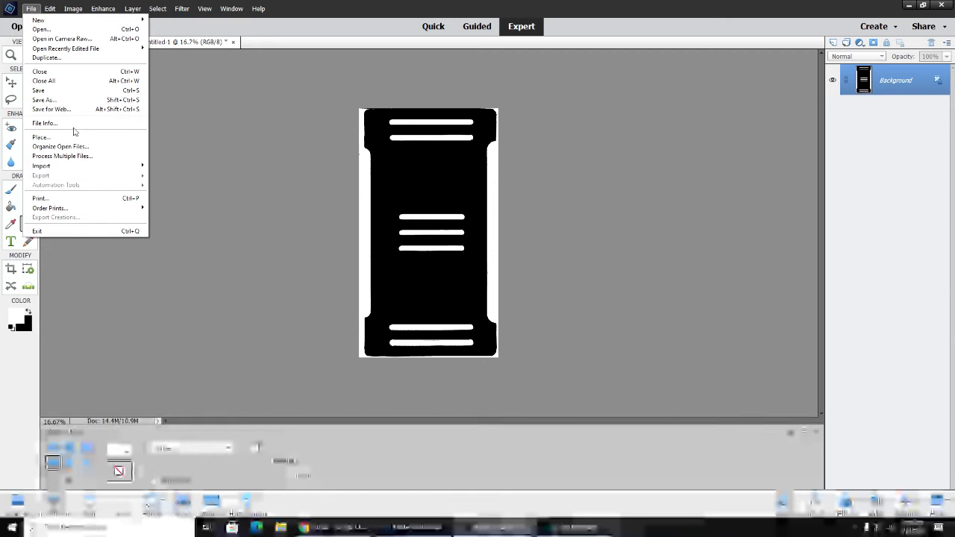
pyautogui.click(65, 100)
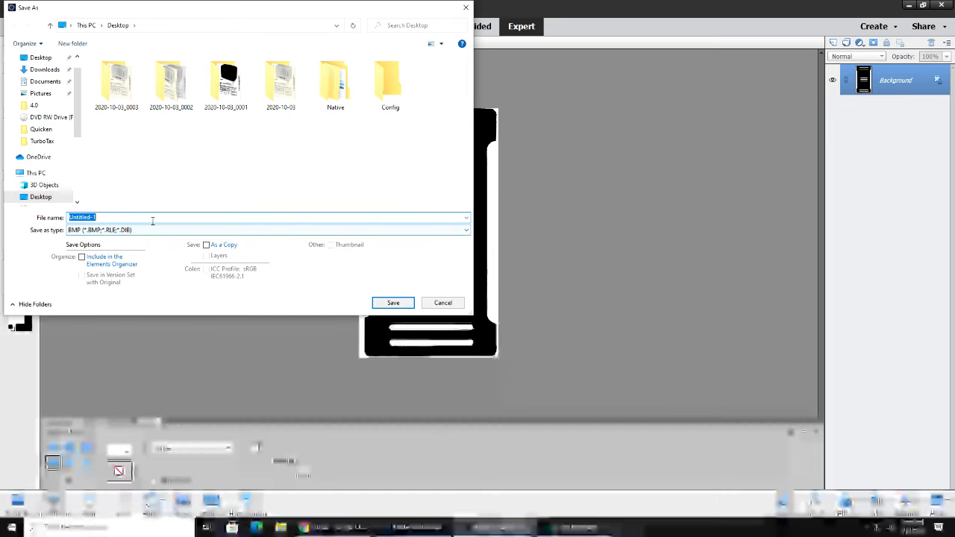
pyautogui.click(394, 302)
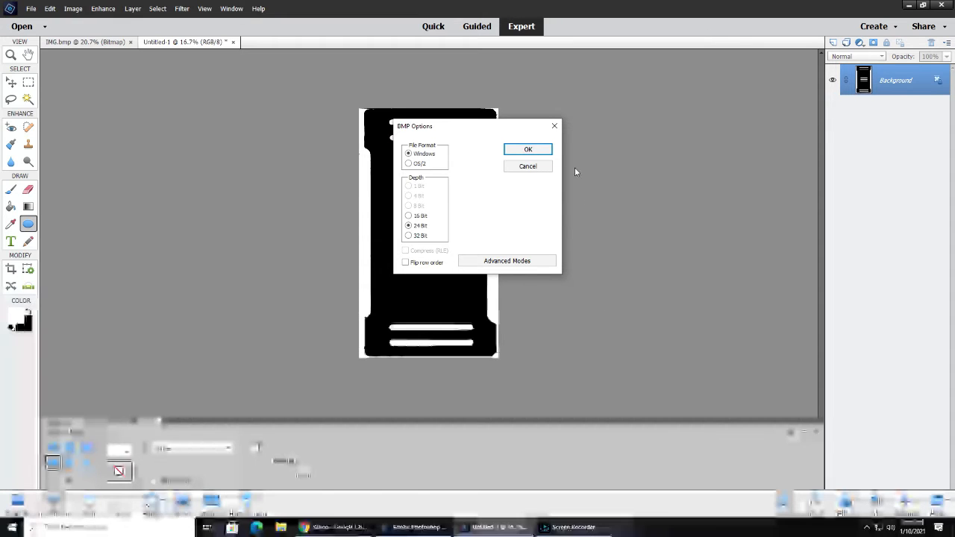
pyautogui.click(526, 150)
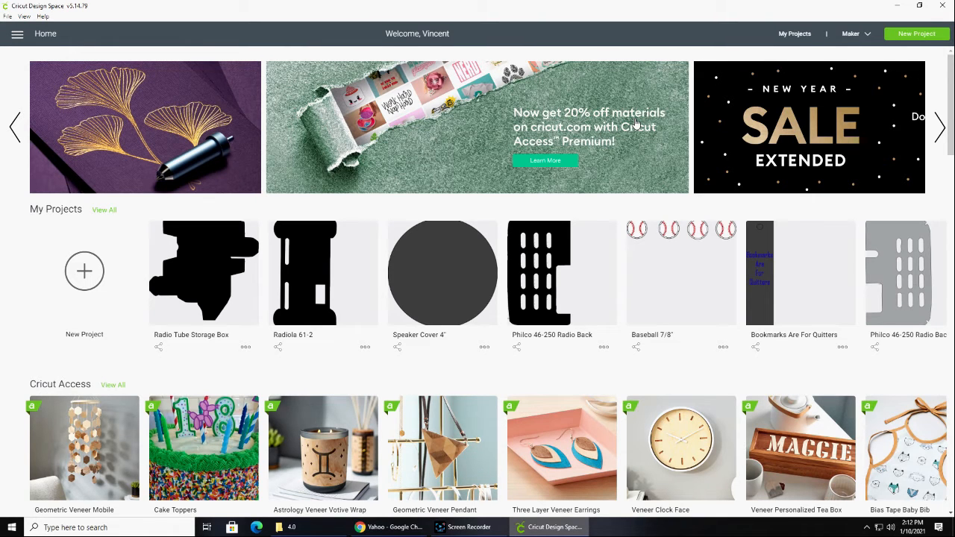
# Start a new project in Cricut Design Space
pyautogui.scroll(-1, 463, 256)
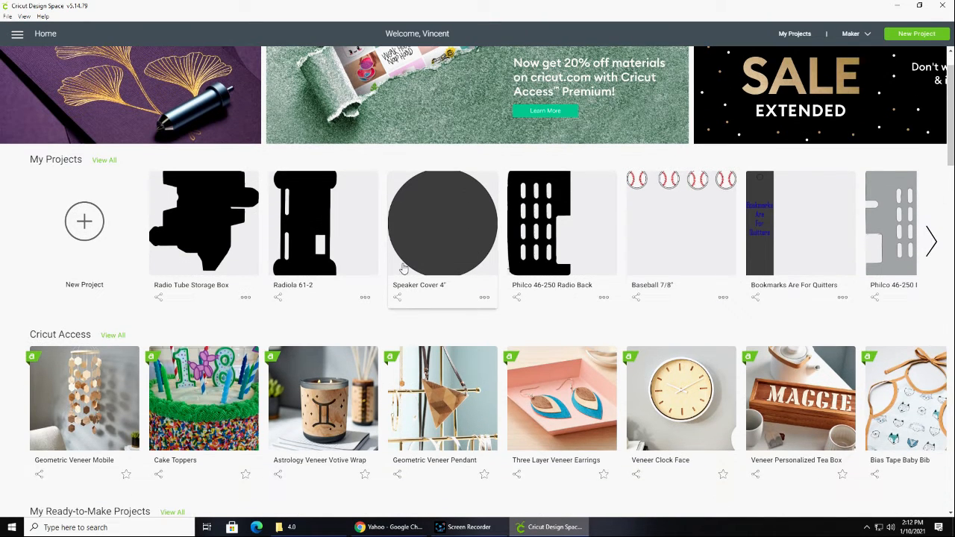
pyautogui.scroll(1, 383, 321)
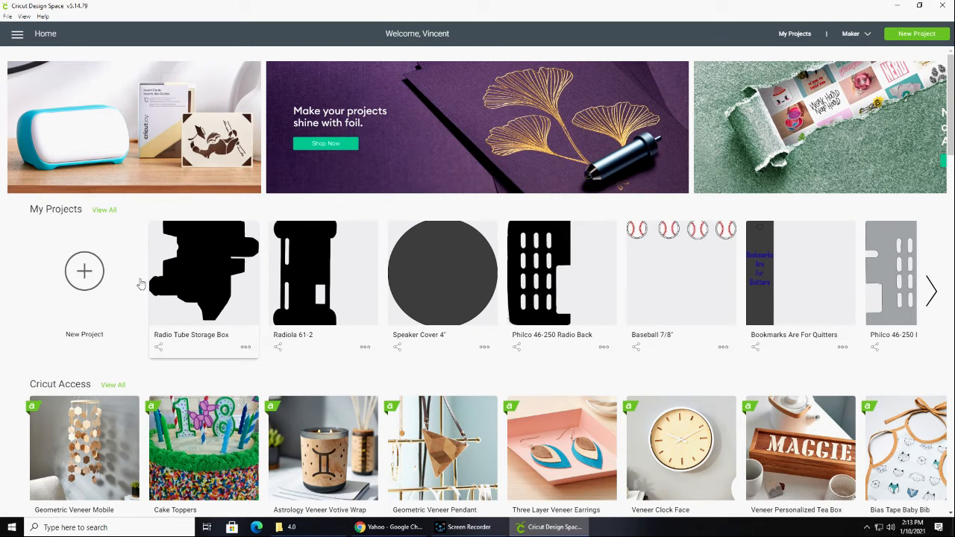
pyautogui.click(95, 277)
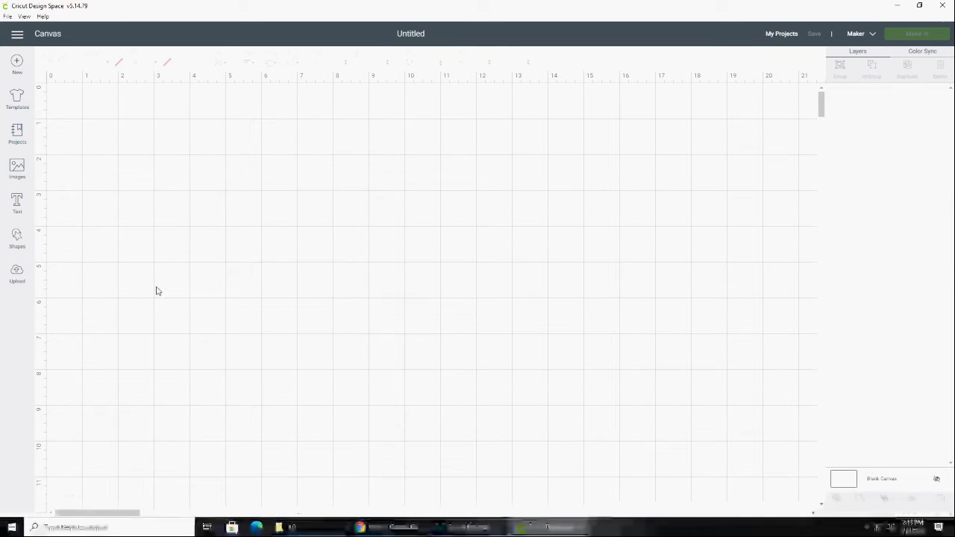
# Load the Untitled-1 image from the Desktop into the project's image upload
pyautogui.click(17, 273)
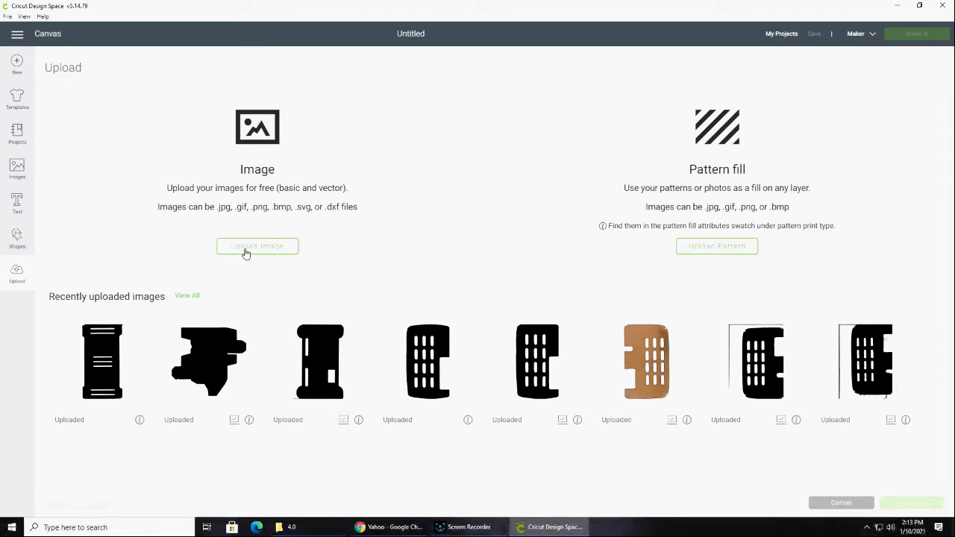
pyautogui.click(254, 247)
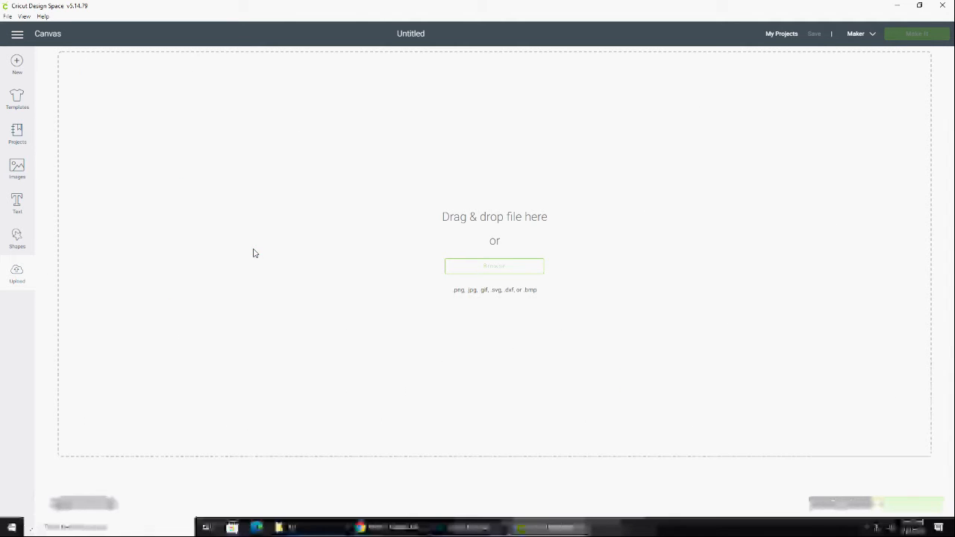
pyautogui.click(477, 270)
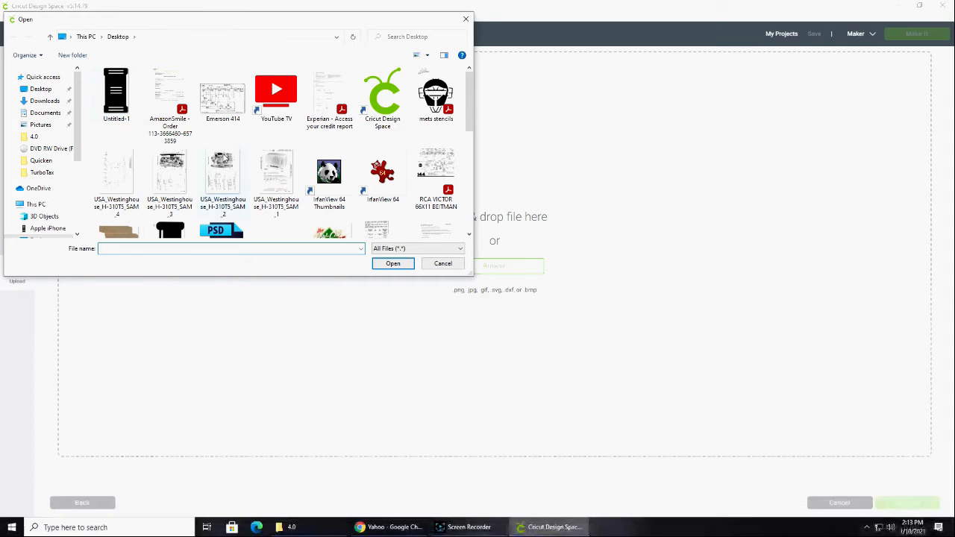
pyautogui.click(118, 91)
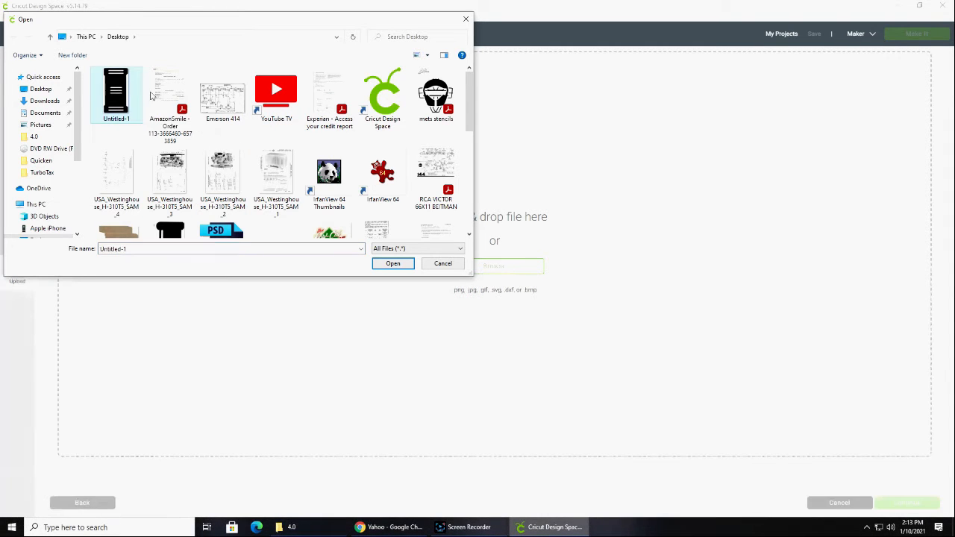
pyautogui.click(392, 264)
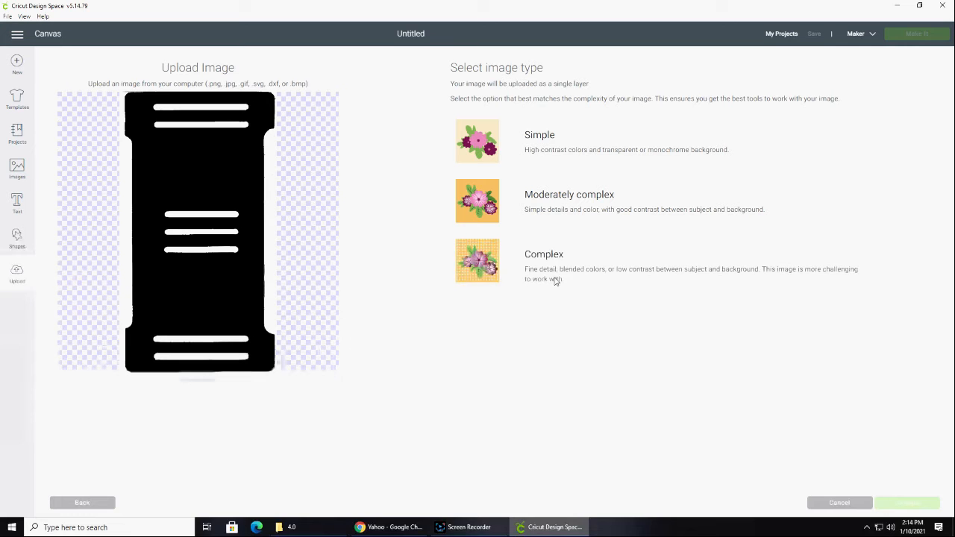
# Set the image type to Simple and erase the white background around the part
pyautogui.click(539, 138)
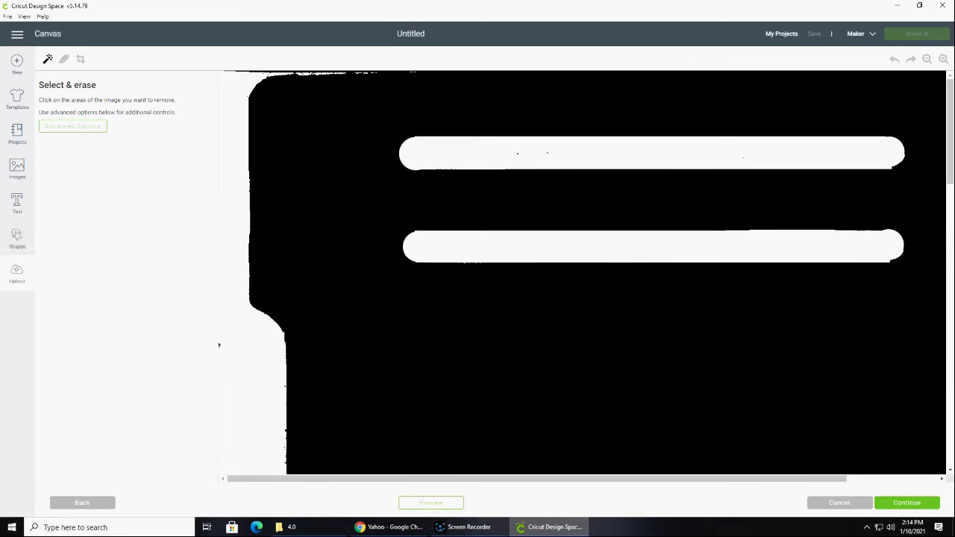
pyautogui.click(925, 59)
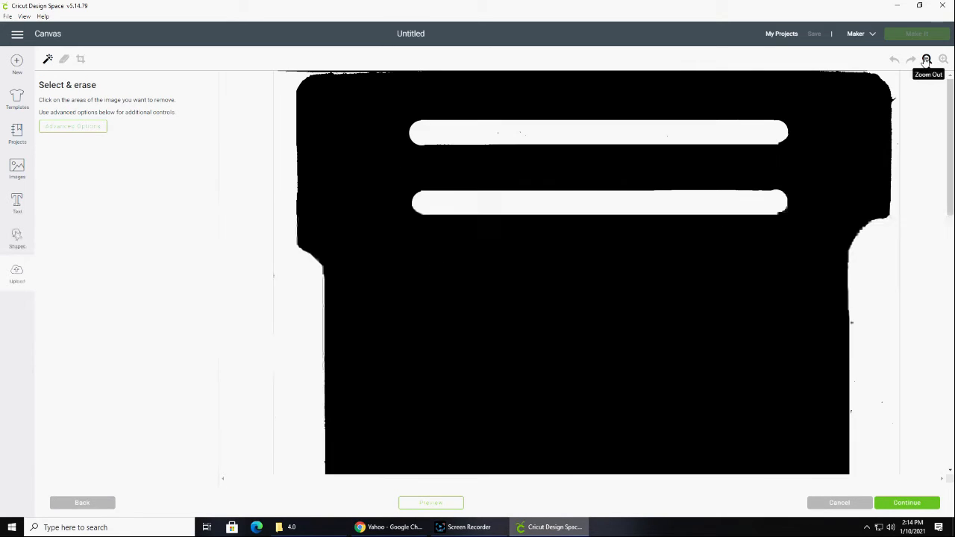
pyautogui.click(926, 59)
pyautogui.click(926, 59)
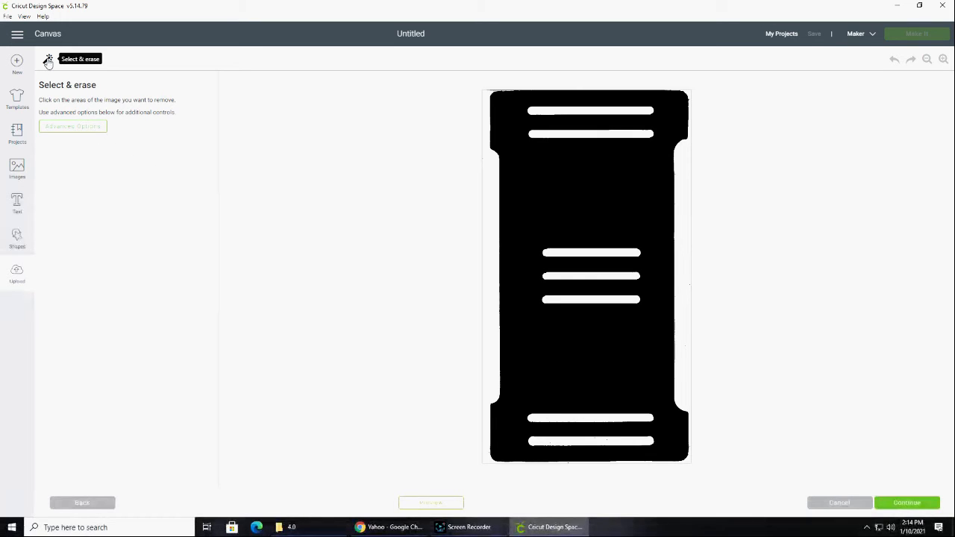
pyautogui.click(493, 183)
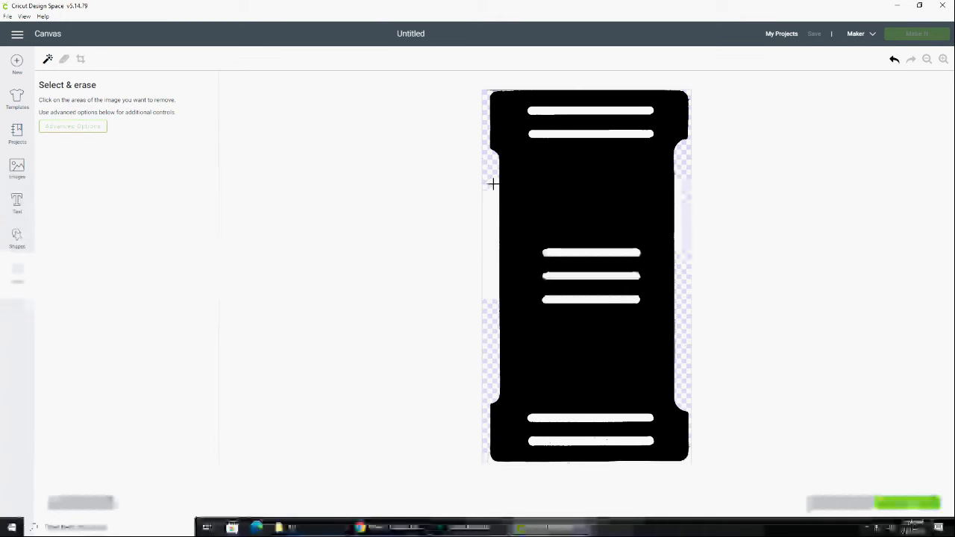
# Erase the white from all seven slots in the part and accept the cleaned image
pyautogui.click(558, 110)
pyautogui.click(576, 133)
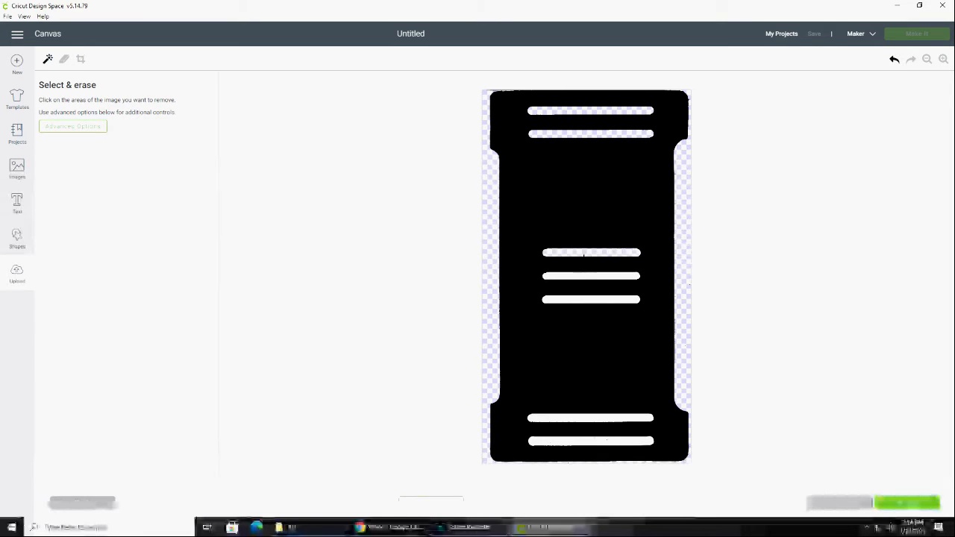
pyautogui.click(583, 254)
pyautogui.click(579, 274)
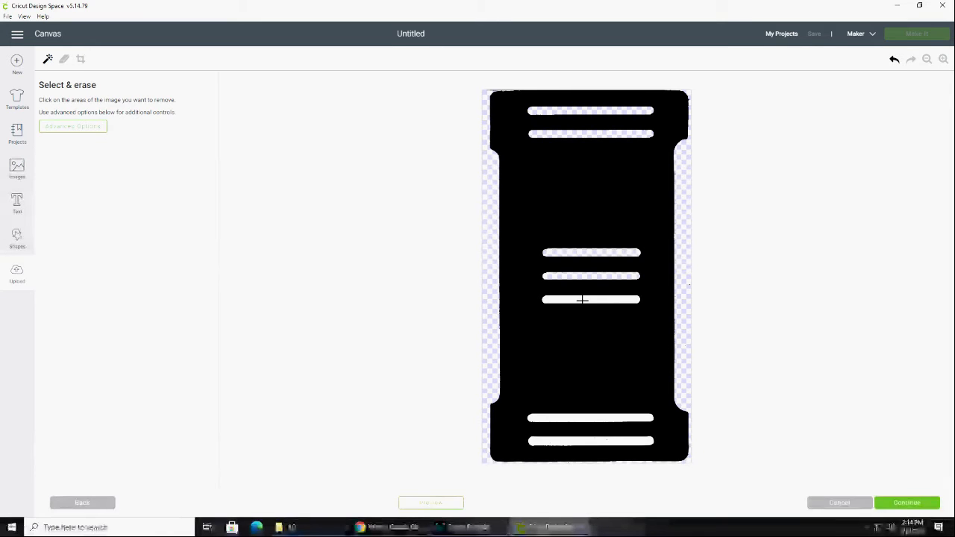
pyautogui.click(582, 299)
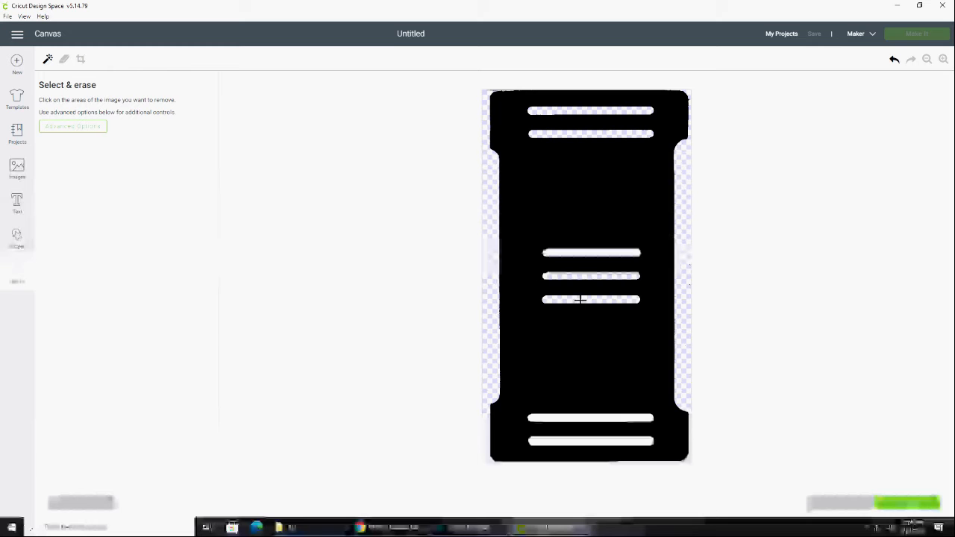
pyautogui.click(589, 418)
pyautogui.click(587, 441)
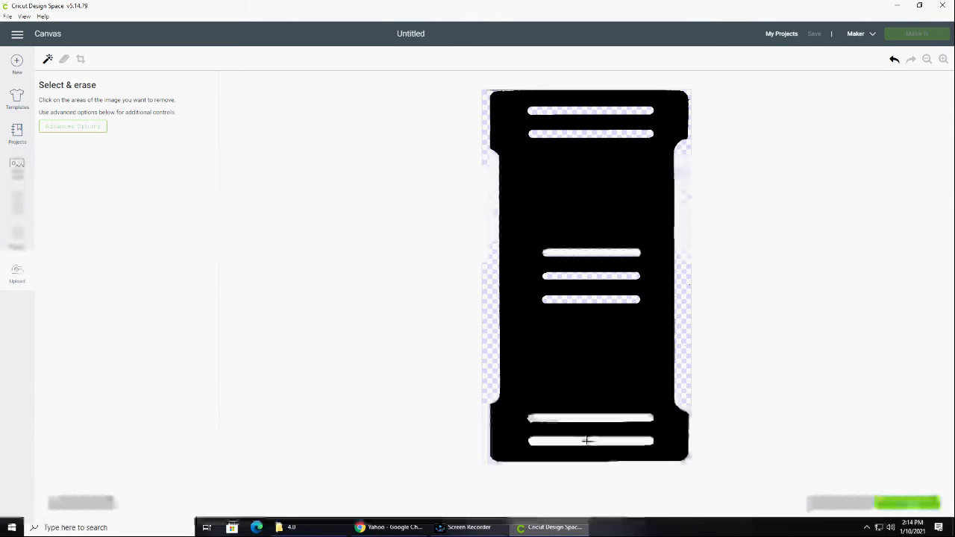
pyautogui.click(905, 504)
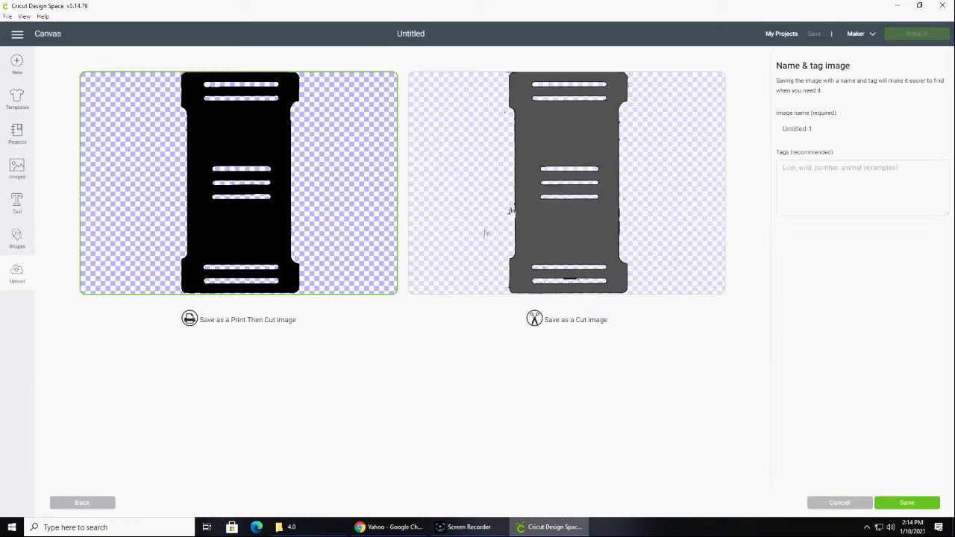
# Save the upload as a Cut image named Maguire Radio Back with the tag Radio Back
pyautogui.click(586, 228)
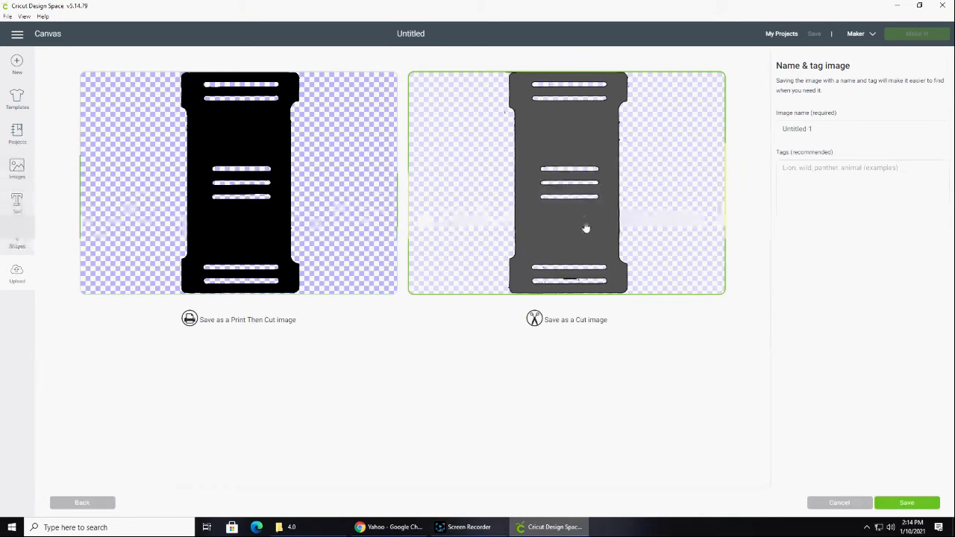
pyautogui.click(840, 129)
pyautogui.moveTo(840, 129); pyautogui.dragTo(746, 132)
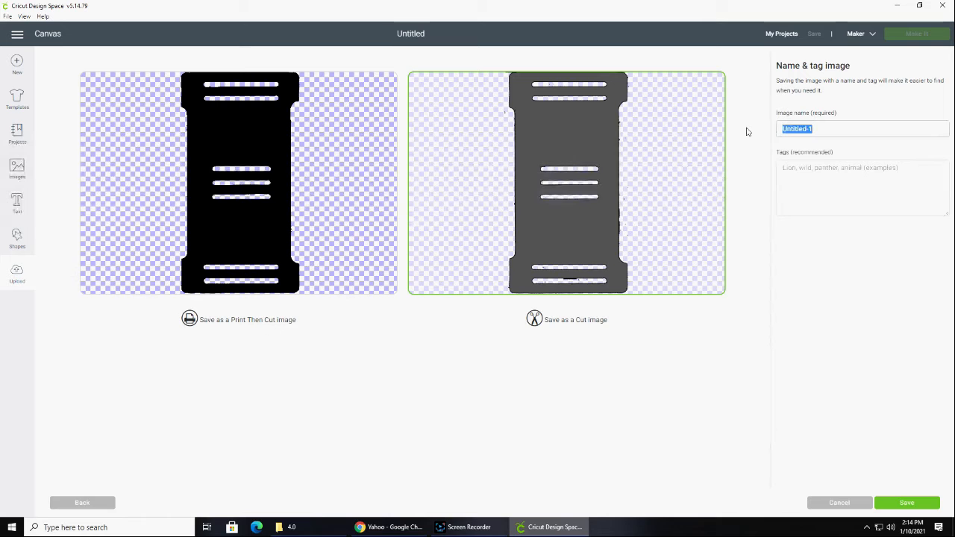
pyautogui.write('Maguire Radio Back')
pyautogui.press('Tab')
pyautogui.write('Radio ')
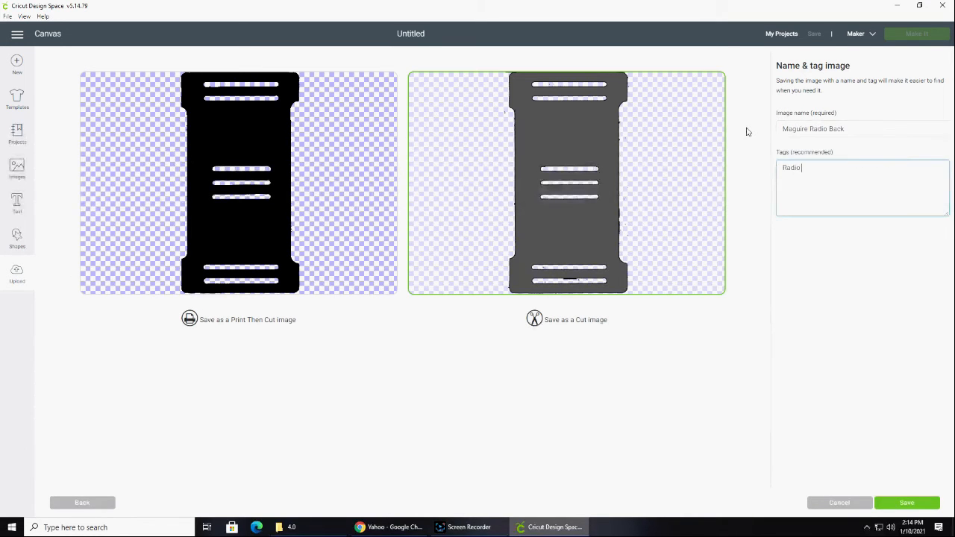
pyautogui.write('Back')
pyautogui.press('Return')
pyautogui.click(886, 503)
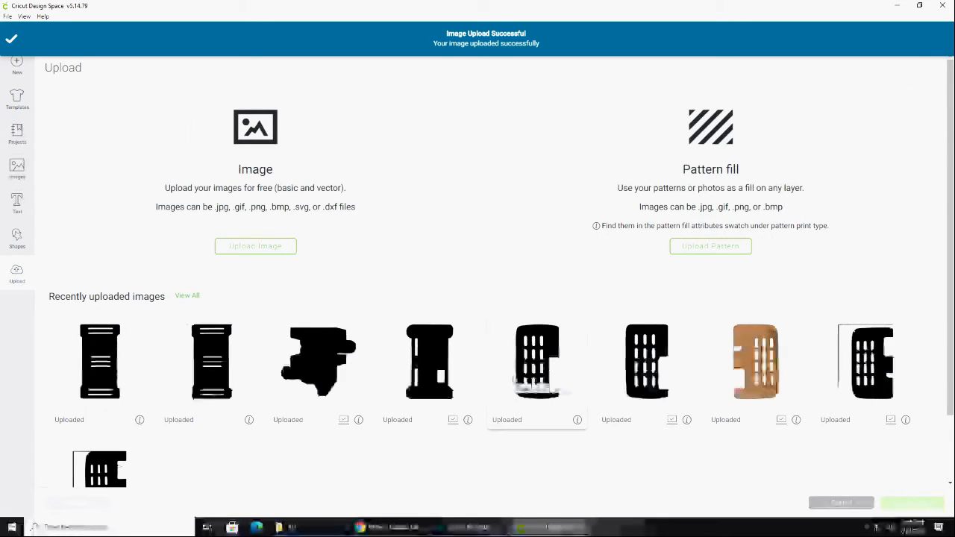
# Insert the newly uploaded radio back image onto the canvas and set its width to 5.375 in
pyautogui.click(99, 379)
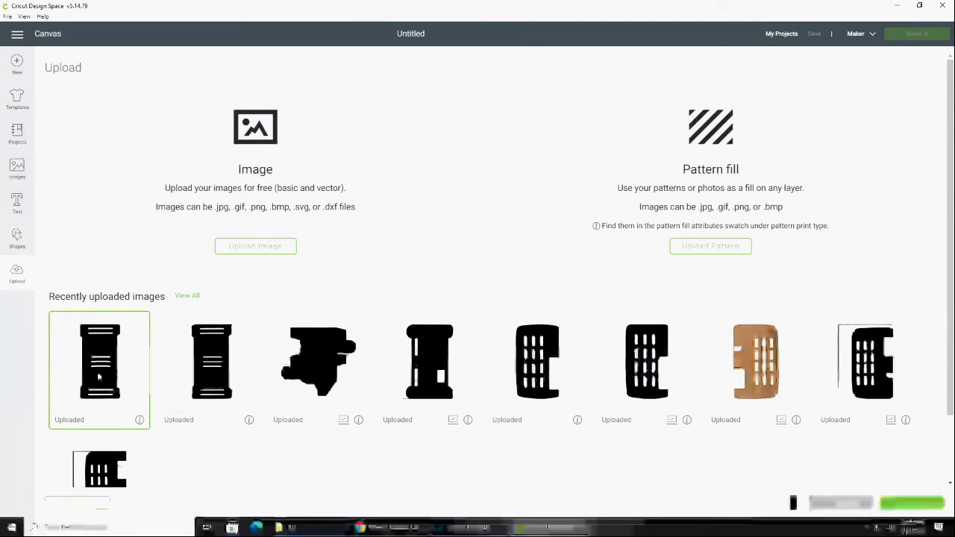
pyautogui.click(903, 501)
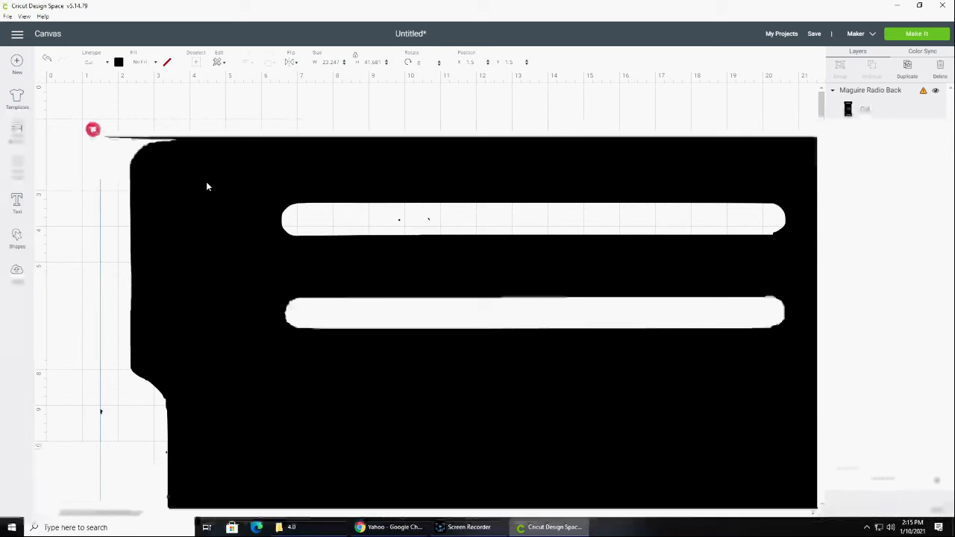
pyautogui.click(331, 63)
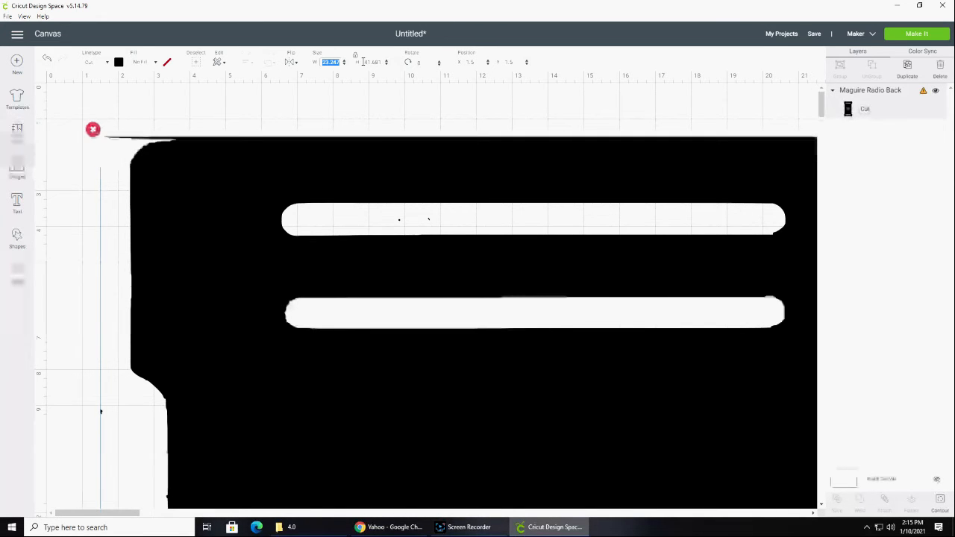
pyautogui.write('5.375')
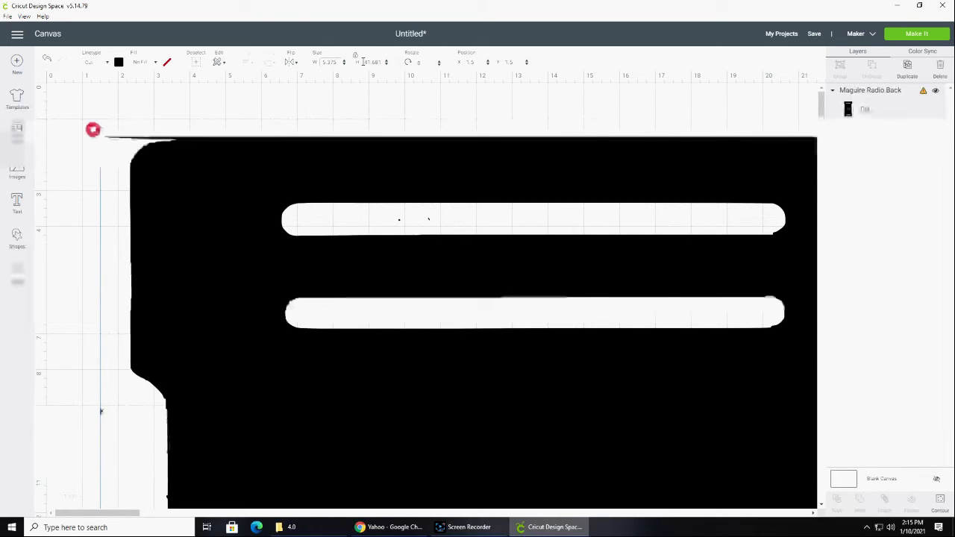
pyautogui.press('Tab')
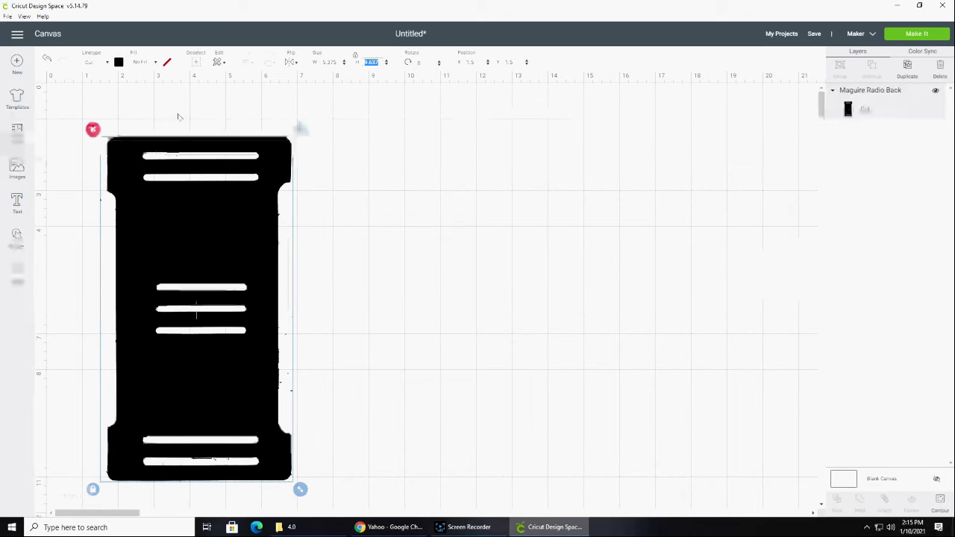
# Unlock the part's proportions to set its height to 10 in, and move it to the canvas's upper left corner
pyautogui.click(362, 62)
pyautogui.moveTo(363, 62); pyautogui.dragTo(377, 61)
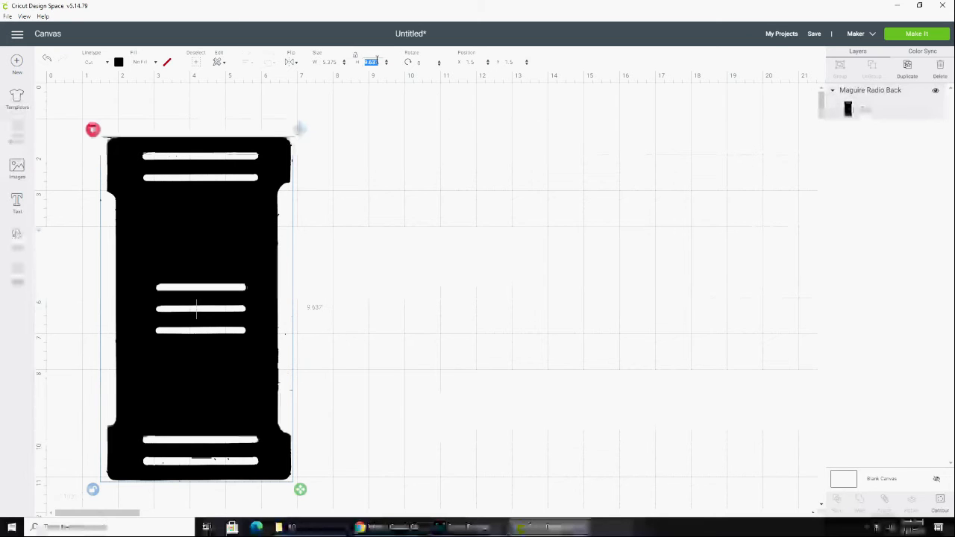
pyautogui.write('10')
pyautogui.press('Tab')
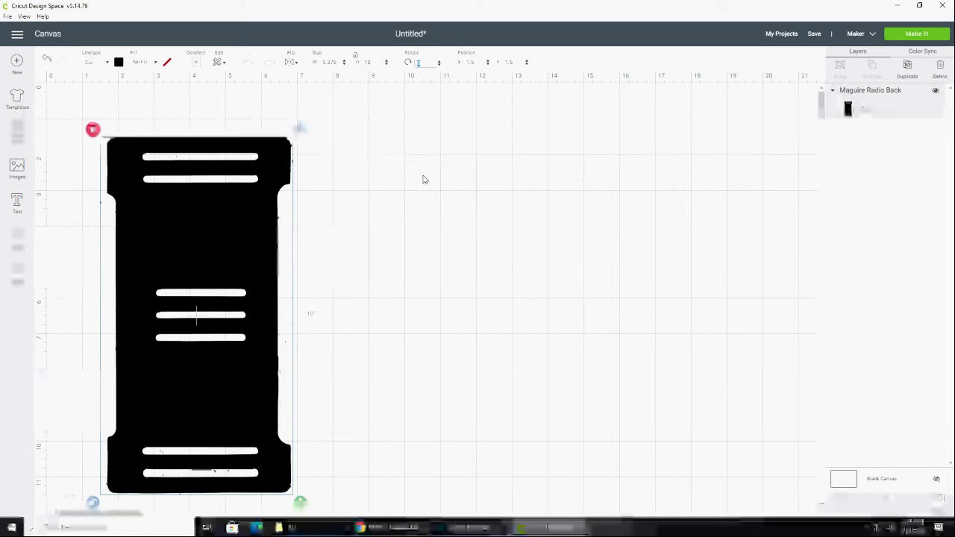
pyautogui.moveTo(204, 214); pyautogui.dragTo(162, 179)
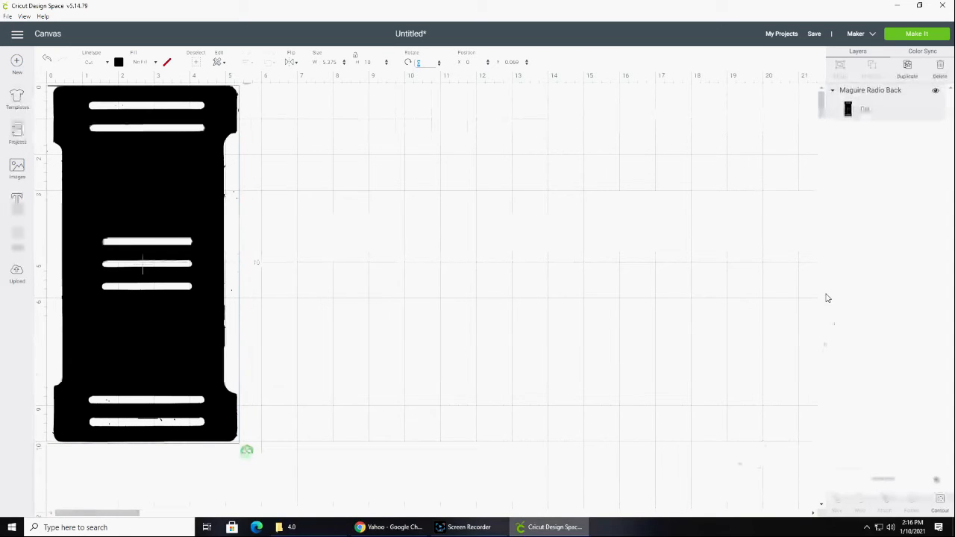
# Send the project through mat preparation and set the base material to Light Cardstock – 65 lb (176 gsm)
pyautogui.click(917, 34)
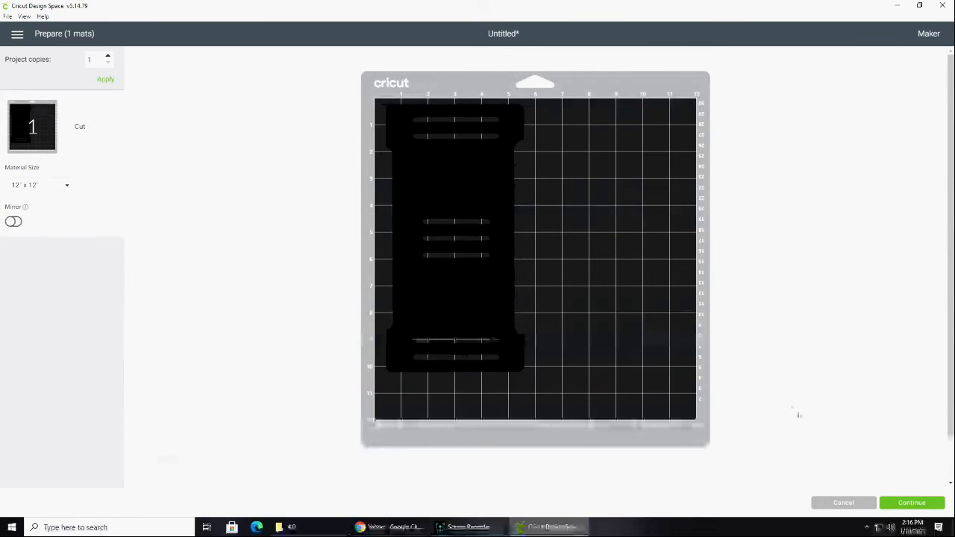
pyautogui.click(910, 504)
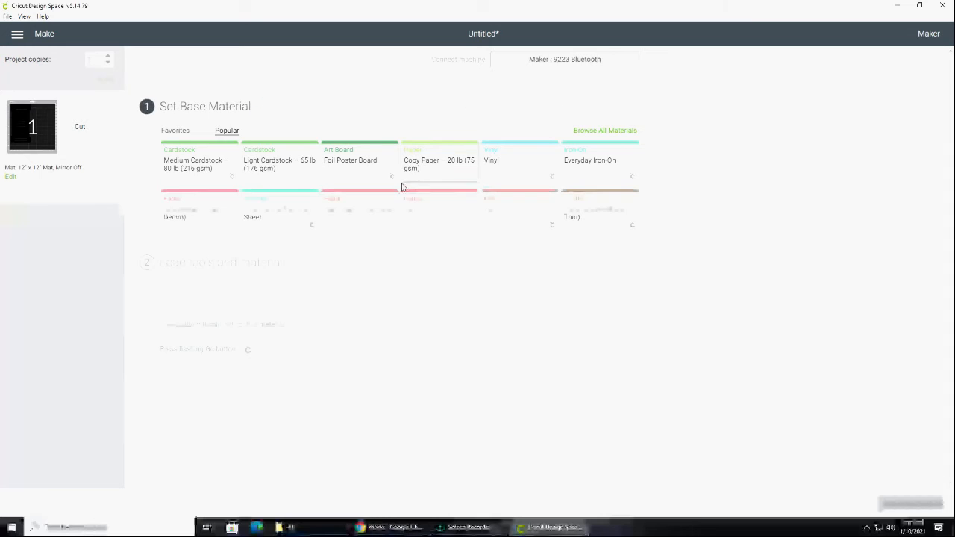
pyautogui.click(273, 163)
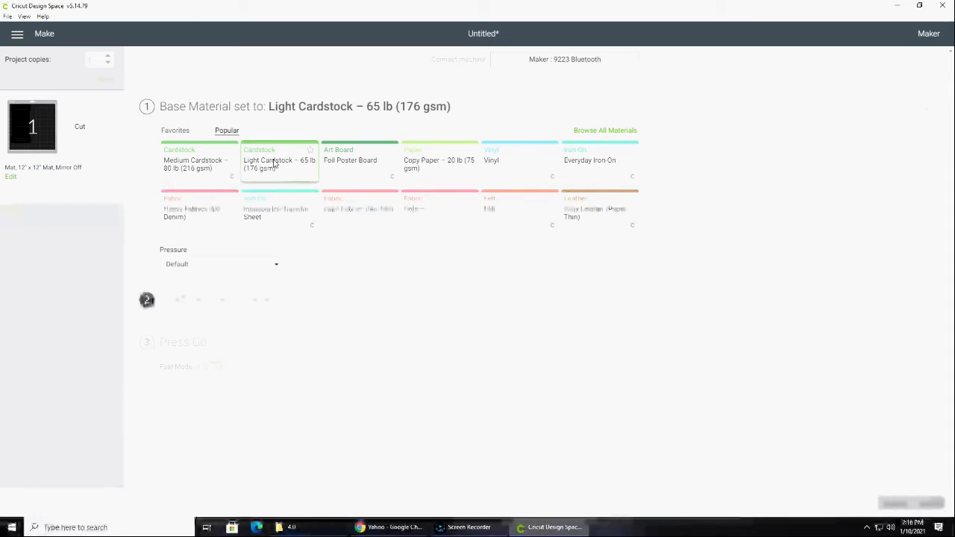